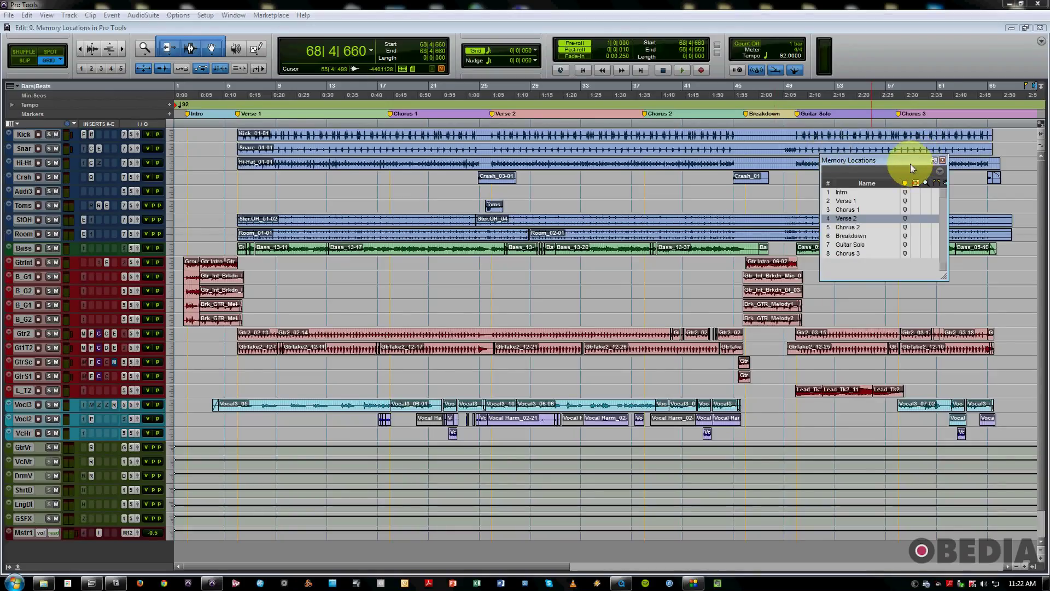
- Move the Memory Locations window aside and place the insertion point at 11|3|000
drag(910, 163, 975, 317)
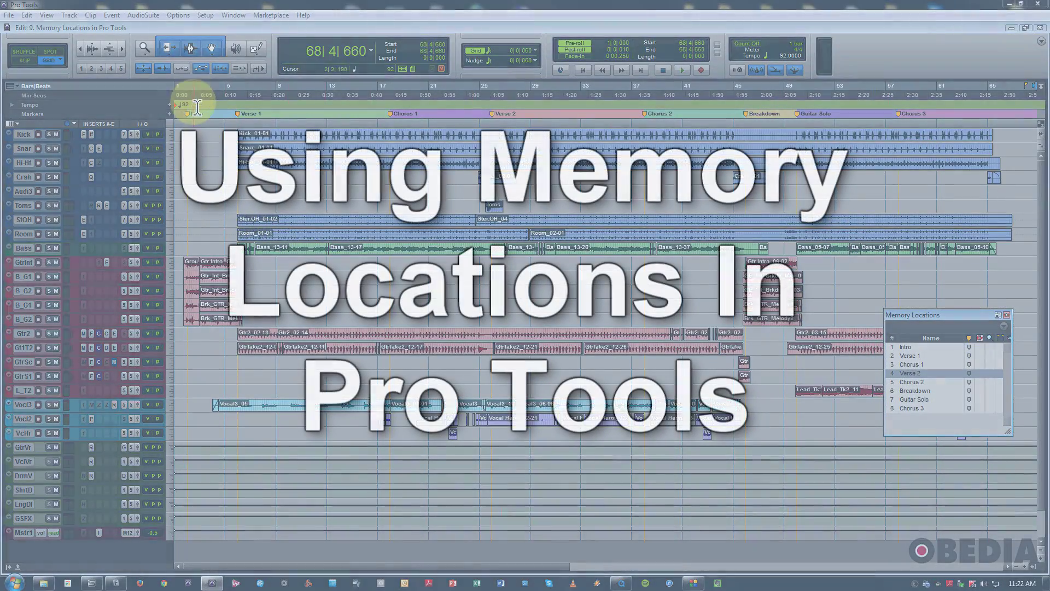
mouse_move(197, 104)
mouse_down()
mouse_move(216, 121)
mouse_move(249, 112)
mouse_up()
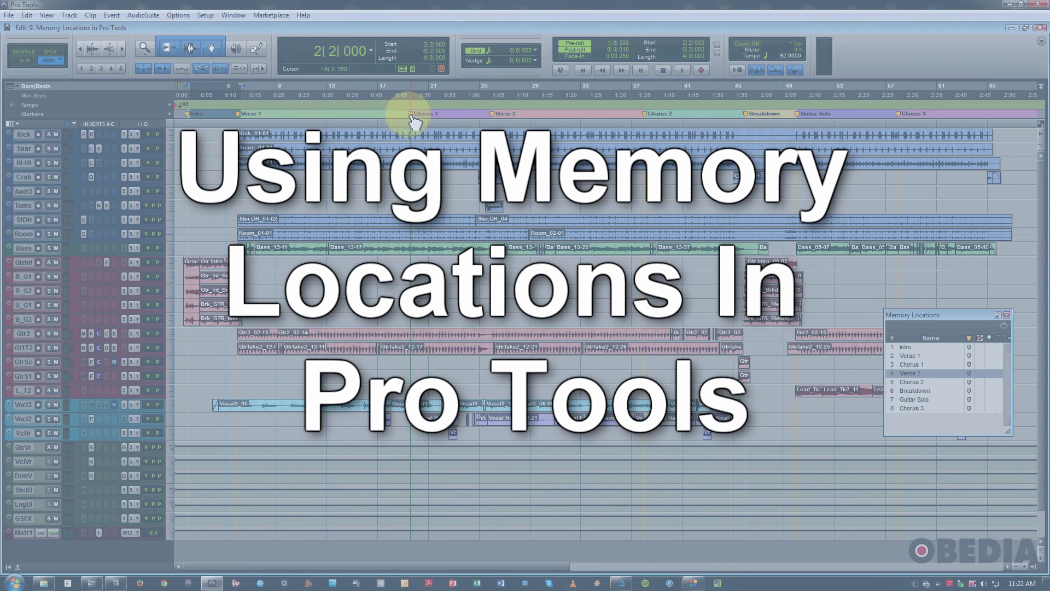
mouse_move(414, 121)
mouse_down()
mouse_move(405, 117)
mouse_move(500, 113)
mouse_move(547, 117)
mouse_move(555, 130)
mouse_up()
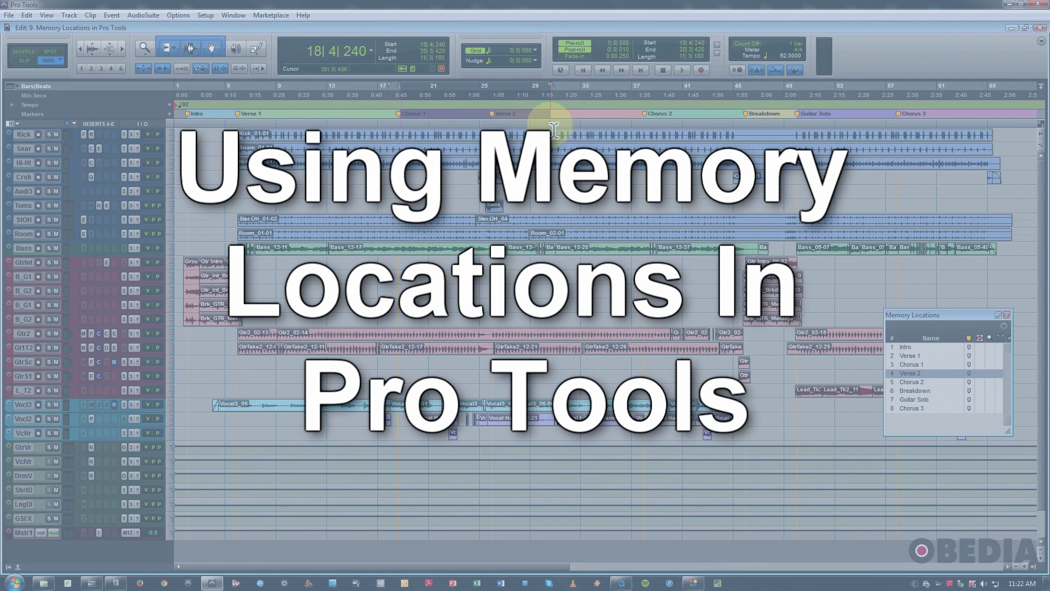
click(347, 112)
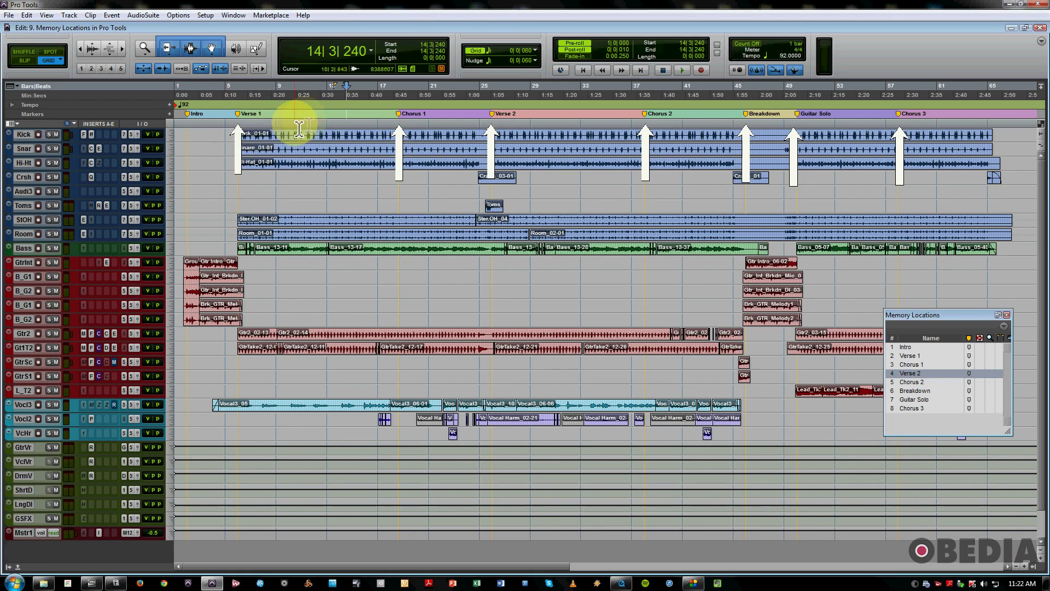
click(304, 112)
- Create the Location 9 marker at 11|3|000, keeping the Bar | Beat reference
key(KP_Enter)
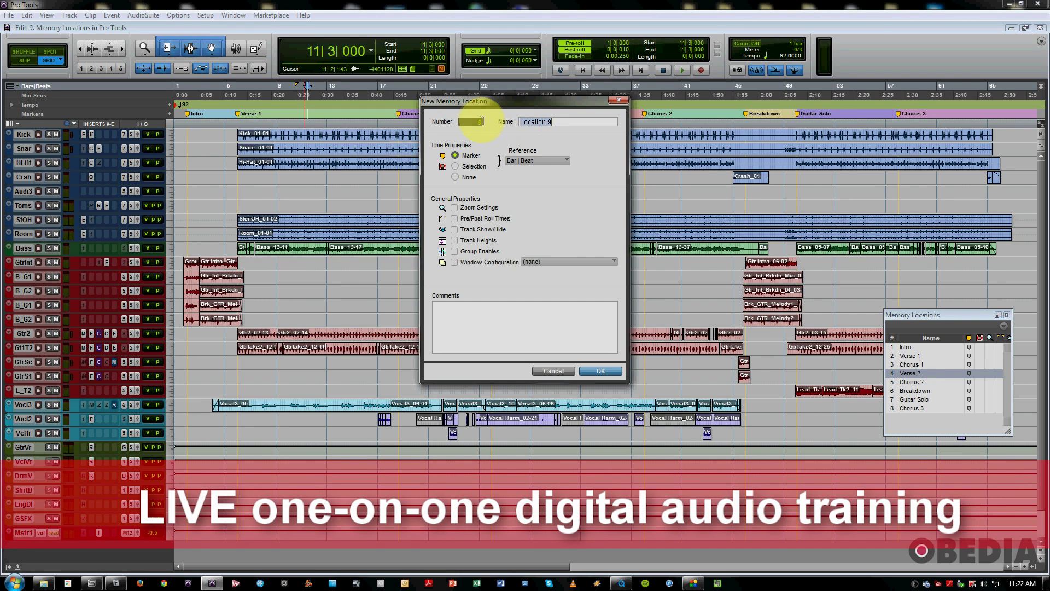
click(481, 121)
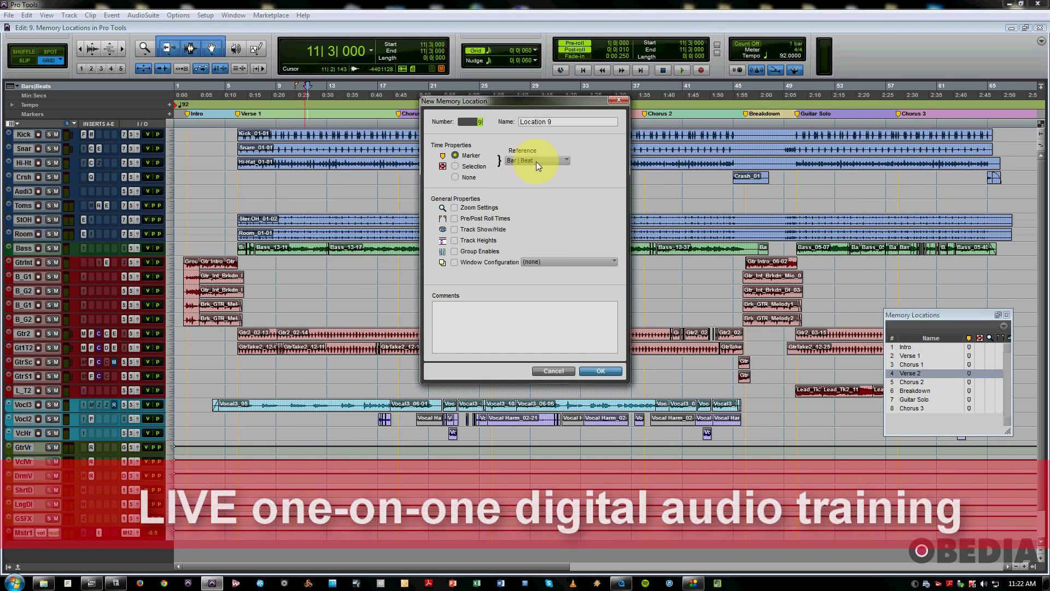
click(550, 159)
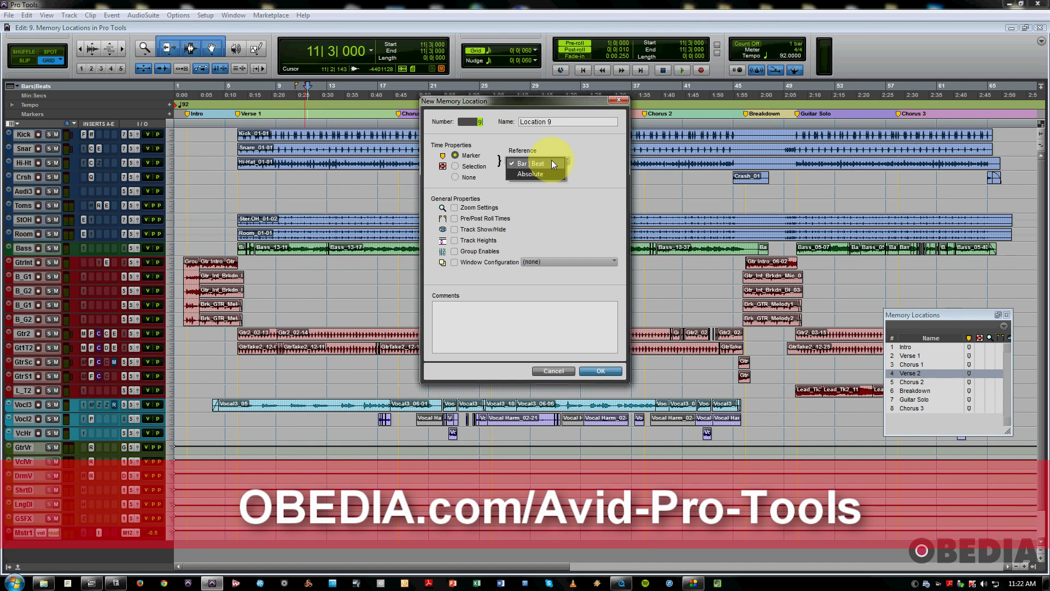
click(551, 163)
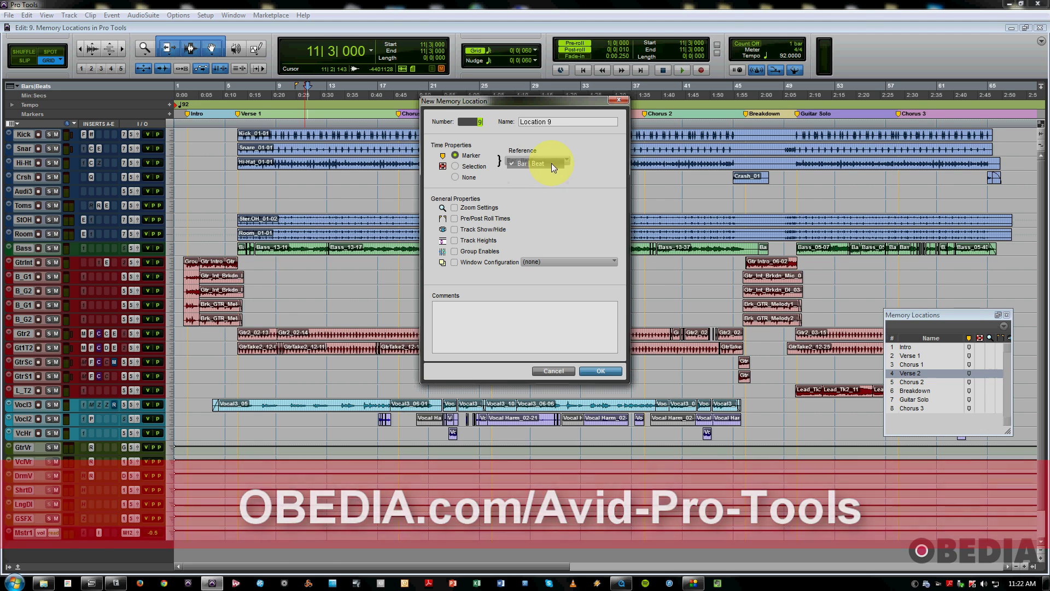
click(600, 371)
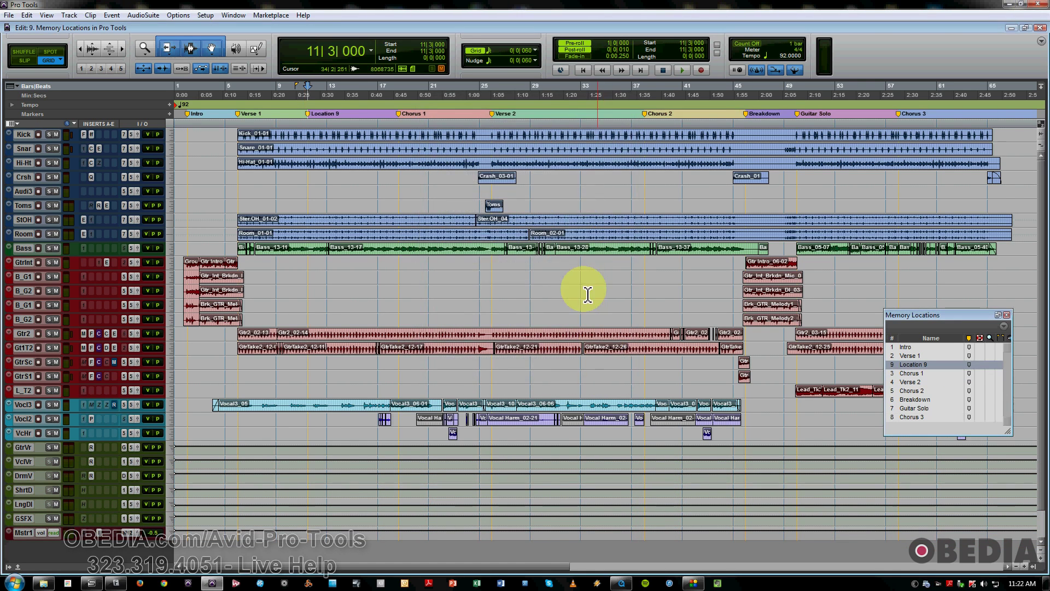
click(797, 71)
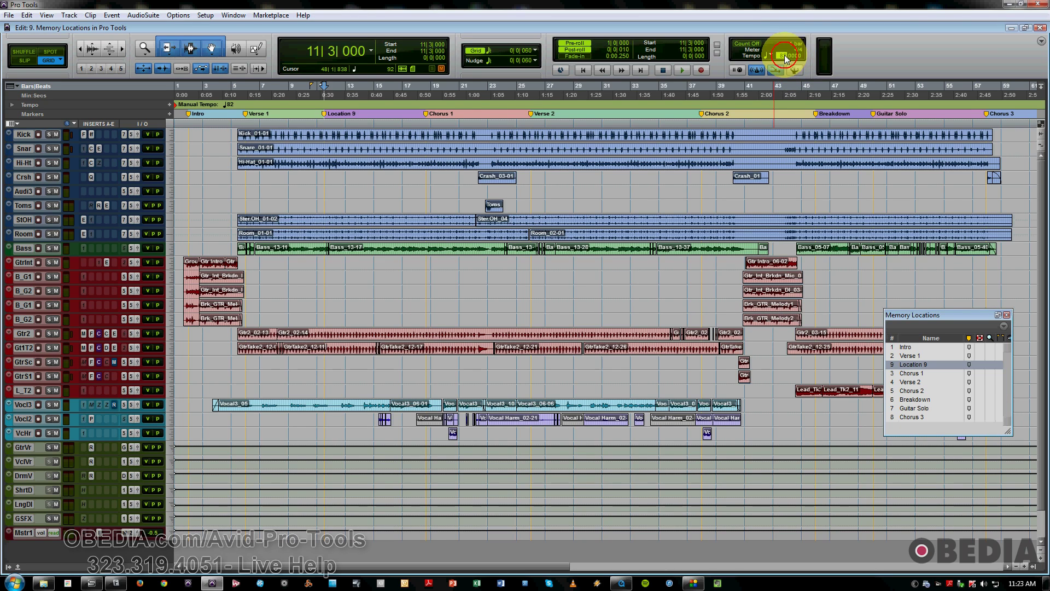
drag(789, 55, 614, 87)
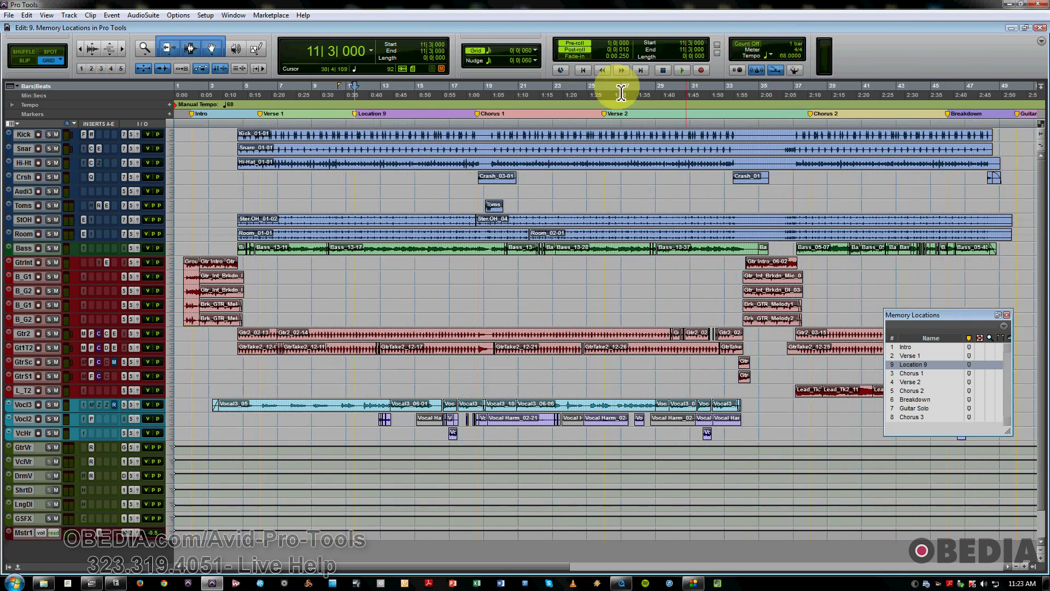
drag(416, 99, 344, 102)
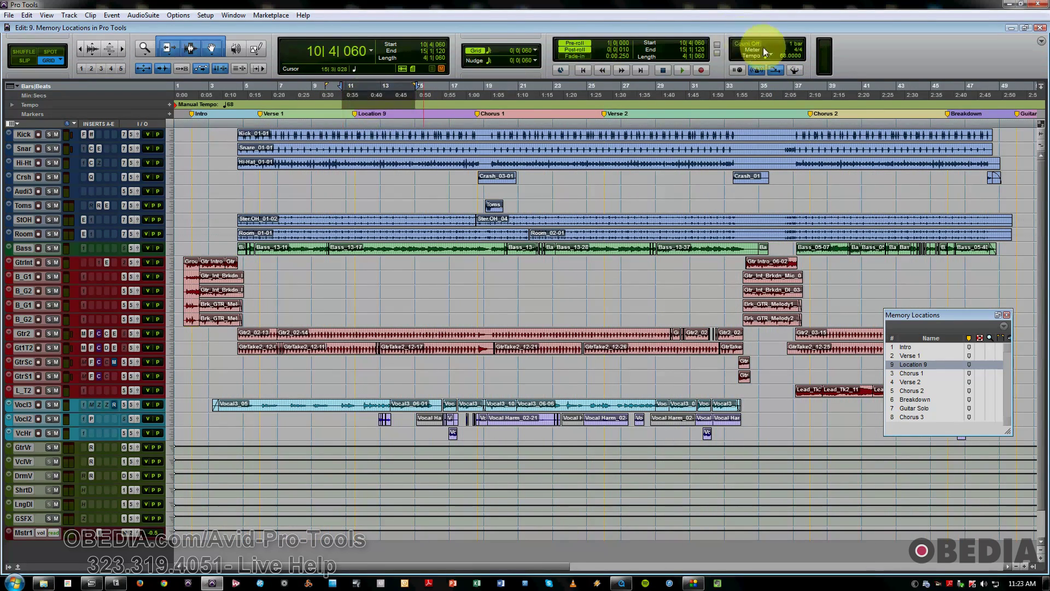
mouse_move(786, 52)
mouse_down()
mouse_move(784, 68)
mouse_move(782, 54)
mouse_up()
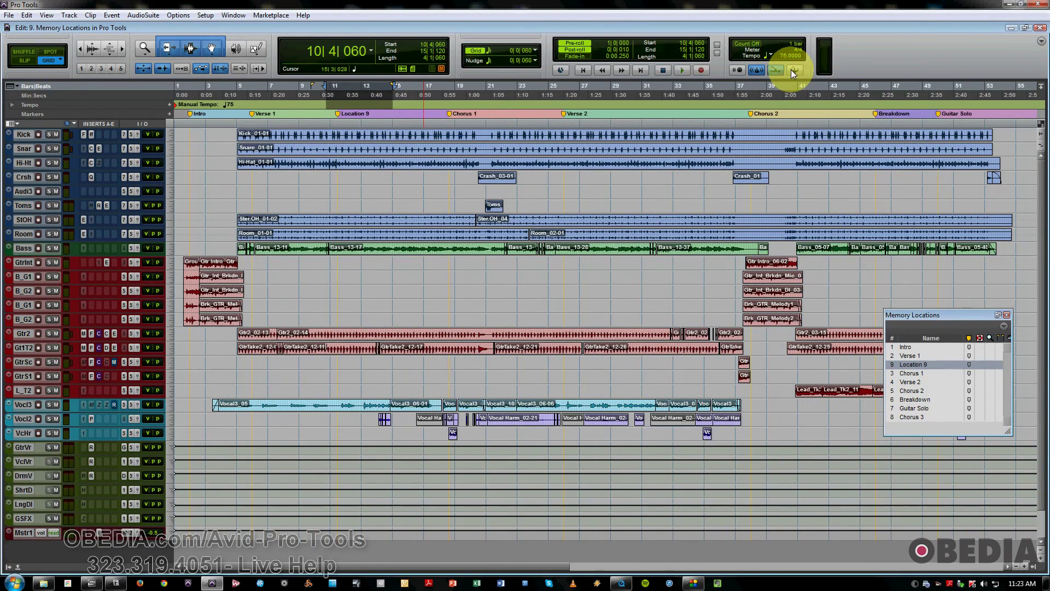
click(791, 70)
- Change Location 9's time reference to Absolute
double_click(308, 115)
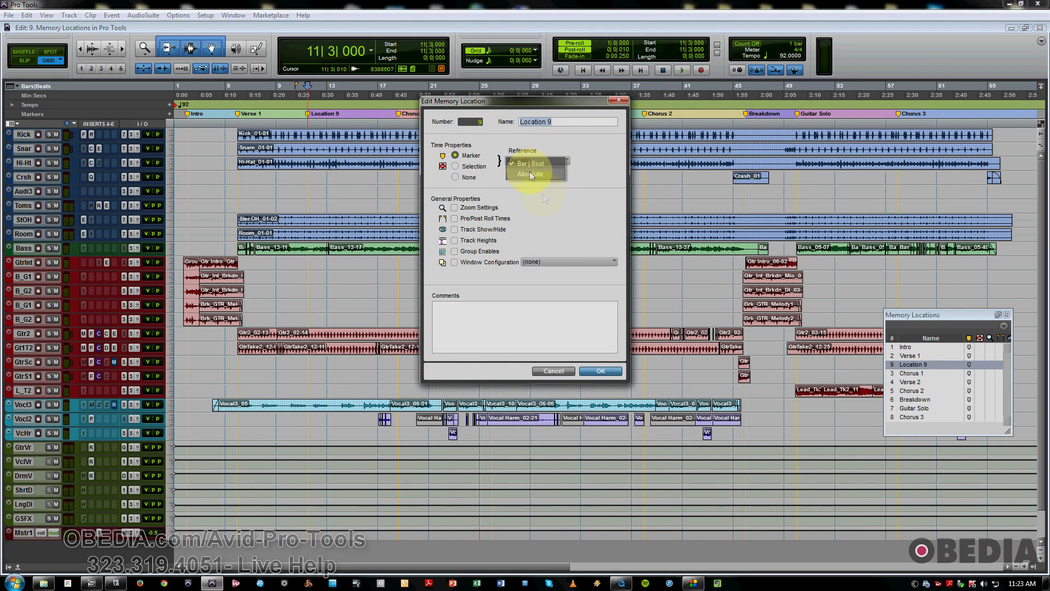
click(531, 174)
click(600, 371)
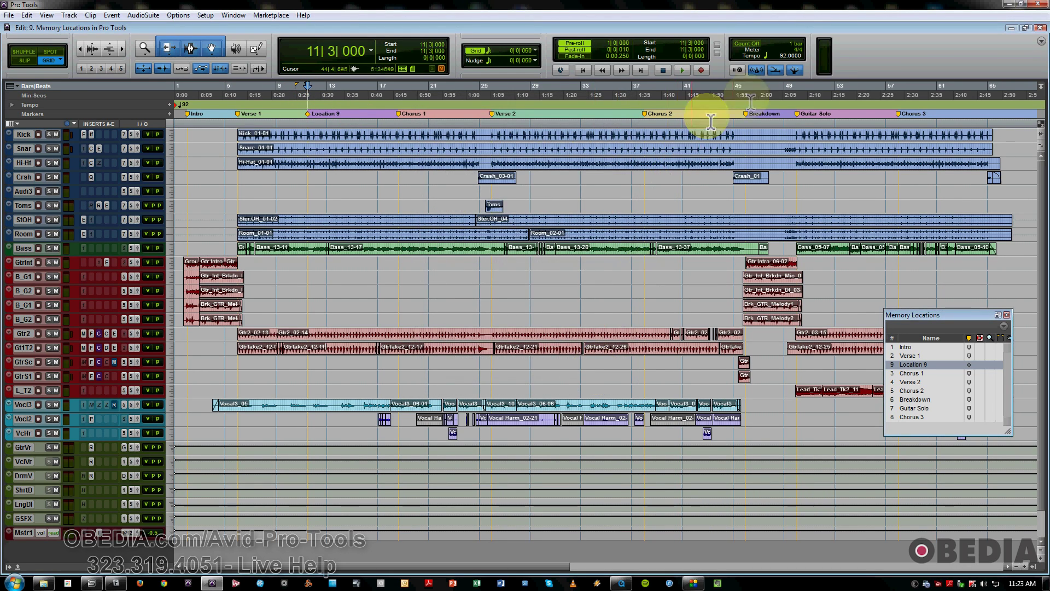
- Drag a manual tempo to check Location 9 stays put, then restore the 92 tempo map
click(795, 71)
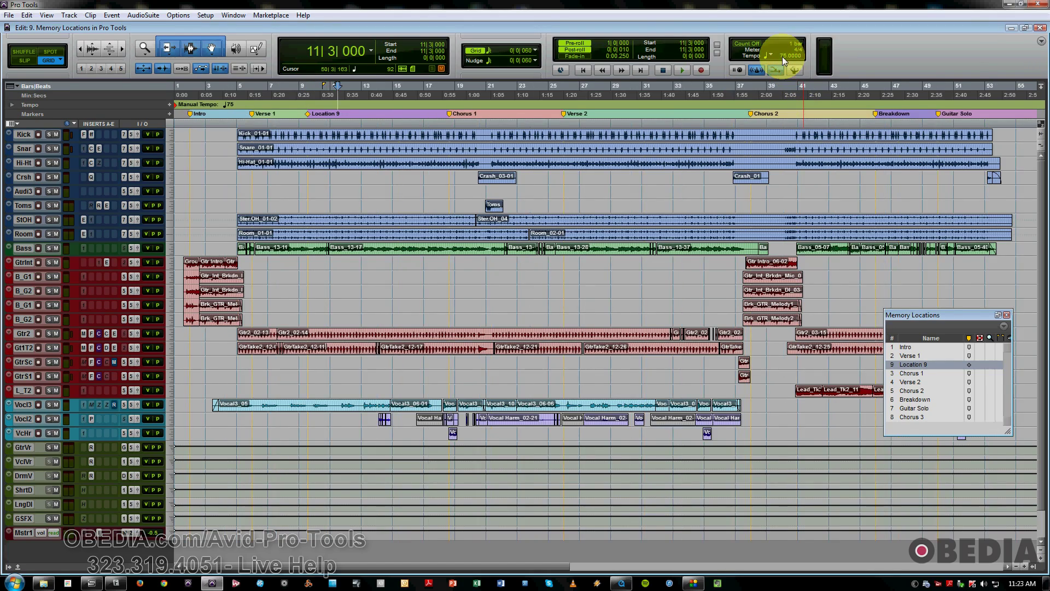
drag(782, 58, 767, 44)
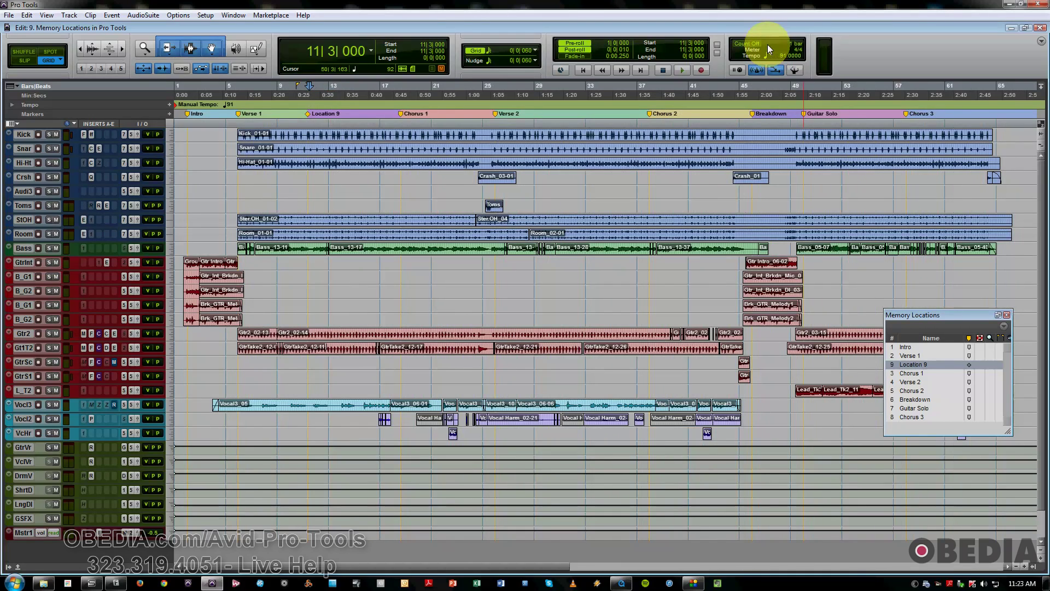
click(796, 69)
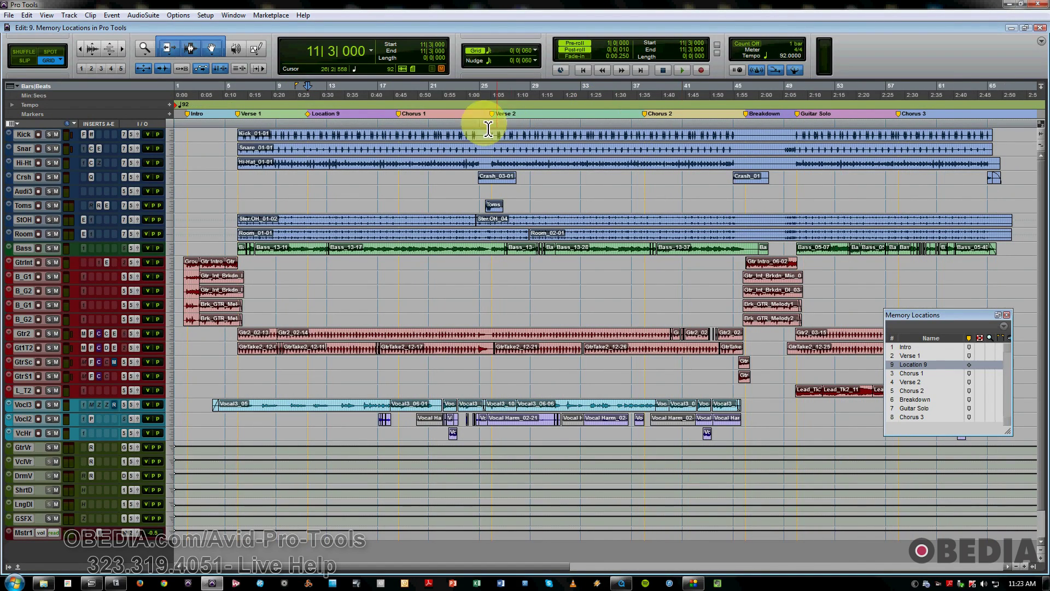
double_click(308, 114)
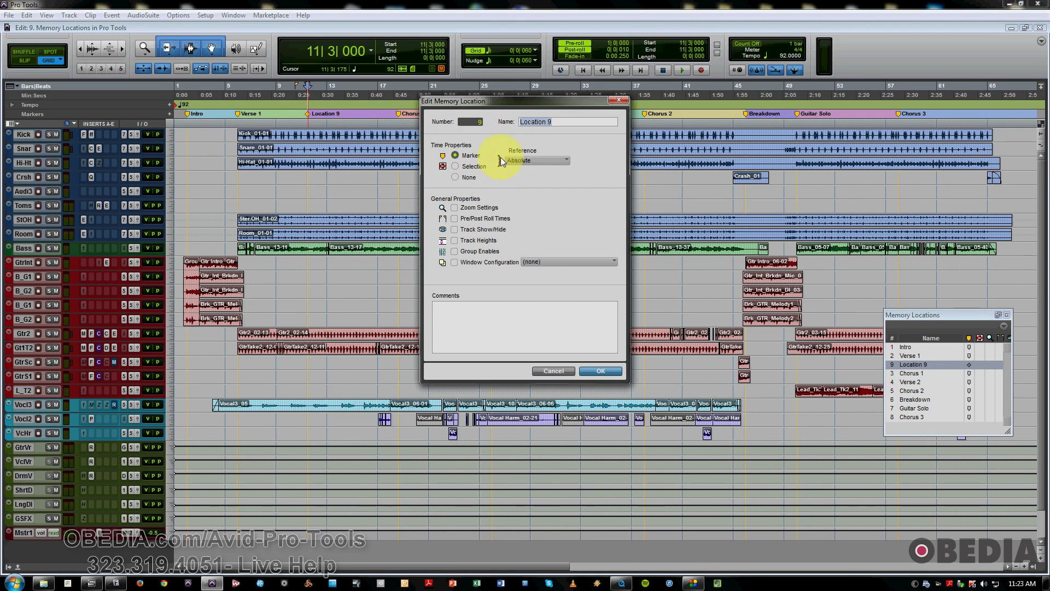
- Set Location 9's reference to Bar | Beat, try Selection and Marker, ending on None
click(531, 160)
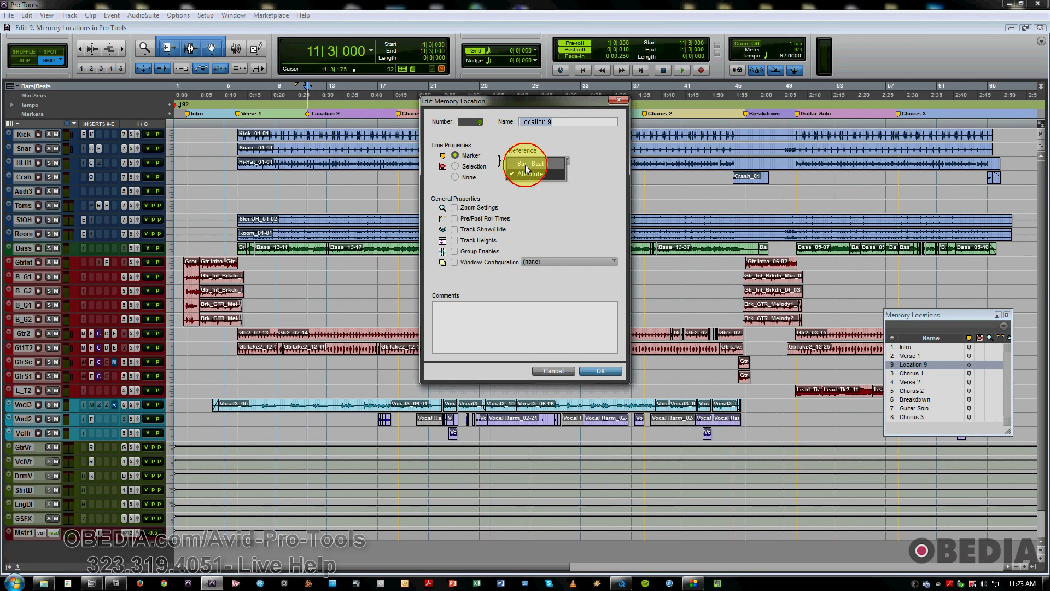
click(530, 163)
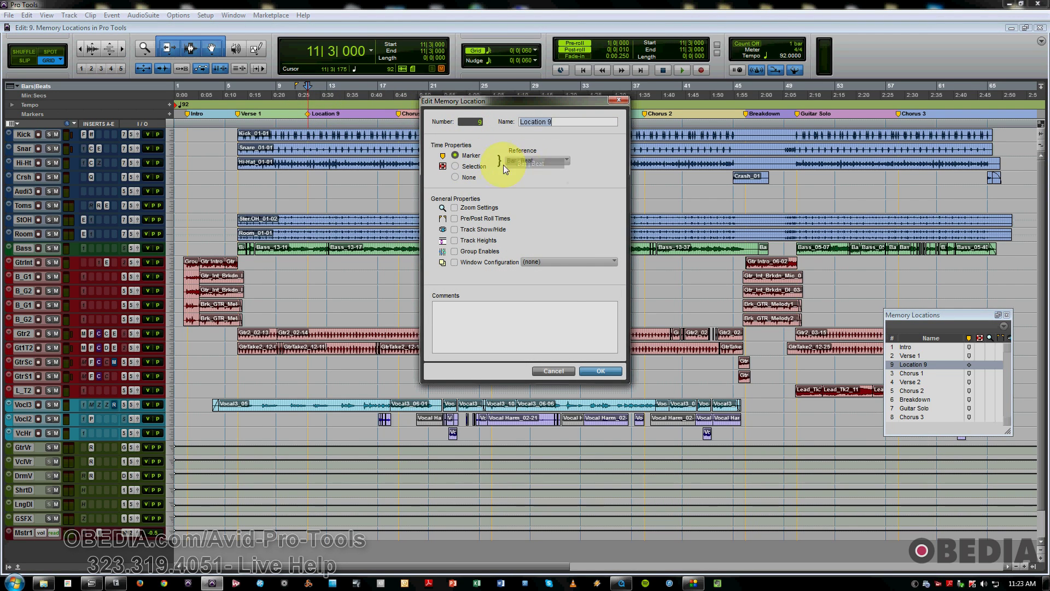
click(455, 169)
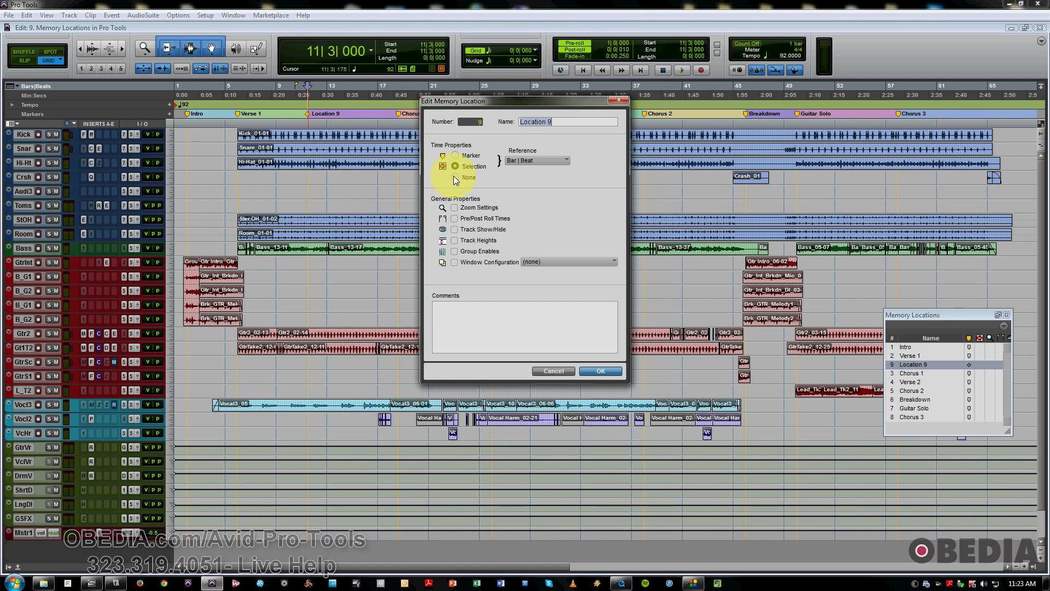
click(454, 176)
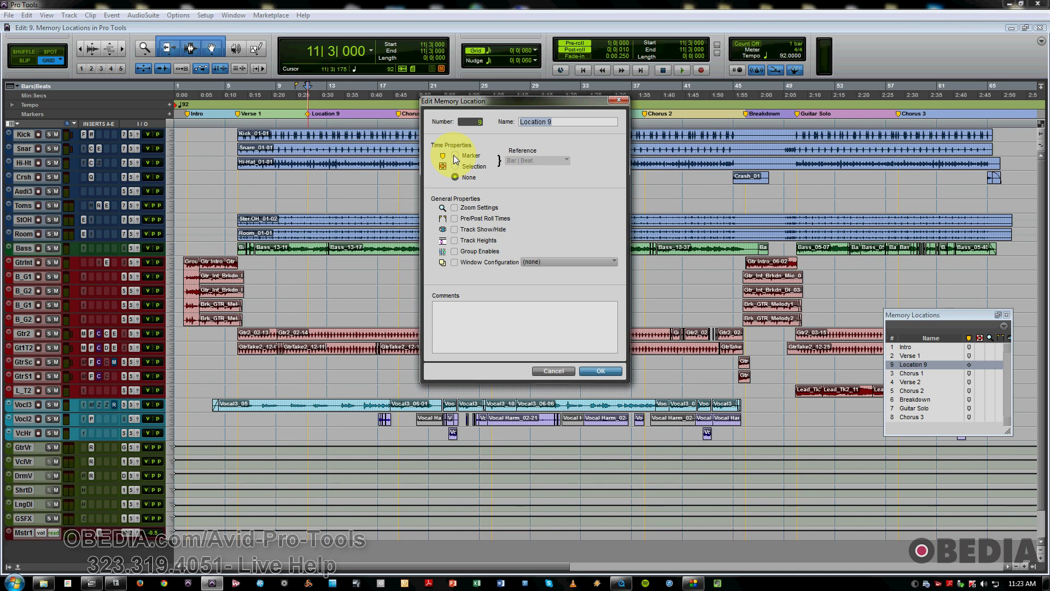
click(455, 156)
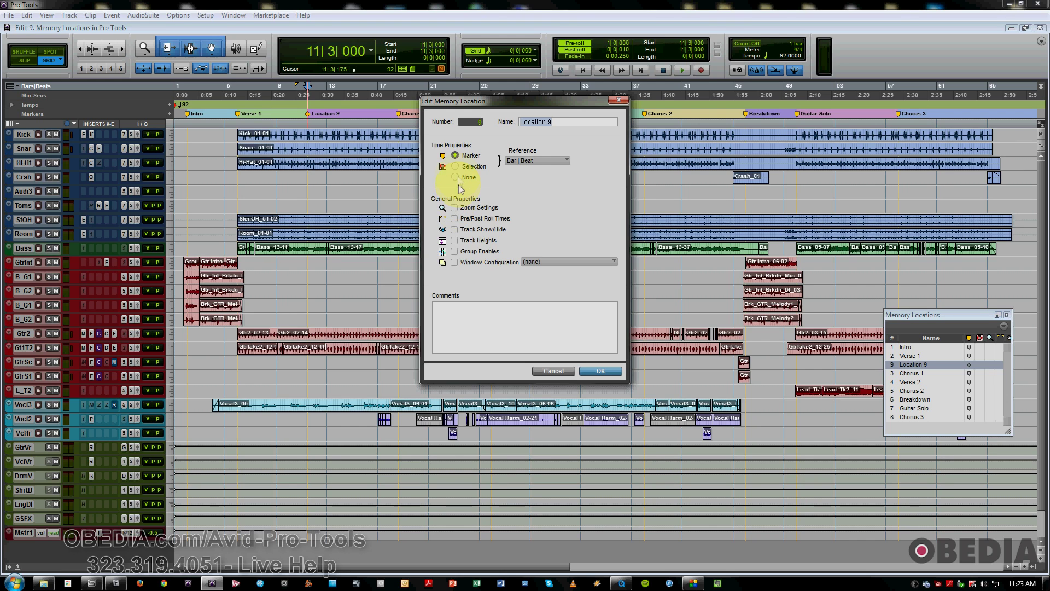
click(455, 177)
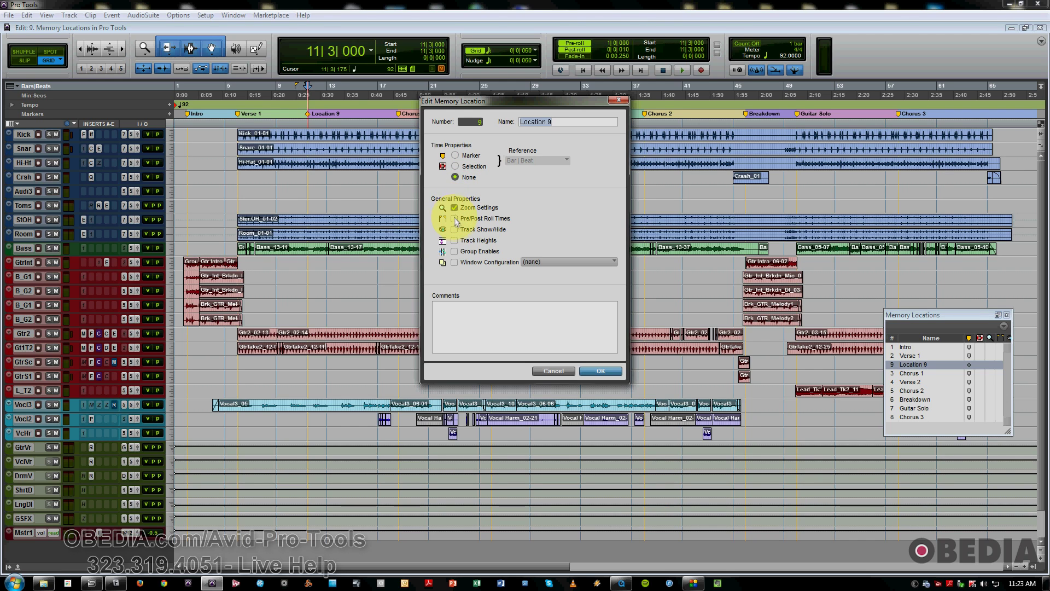
click(455, 219)
click(454, 231)
click(454, 240)
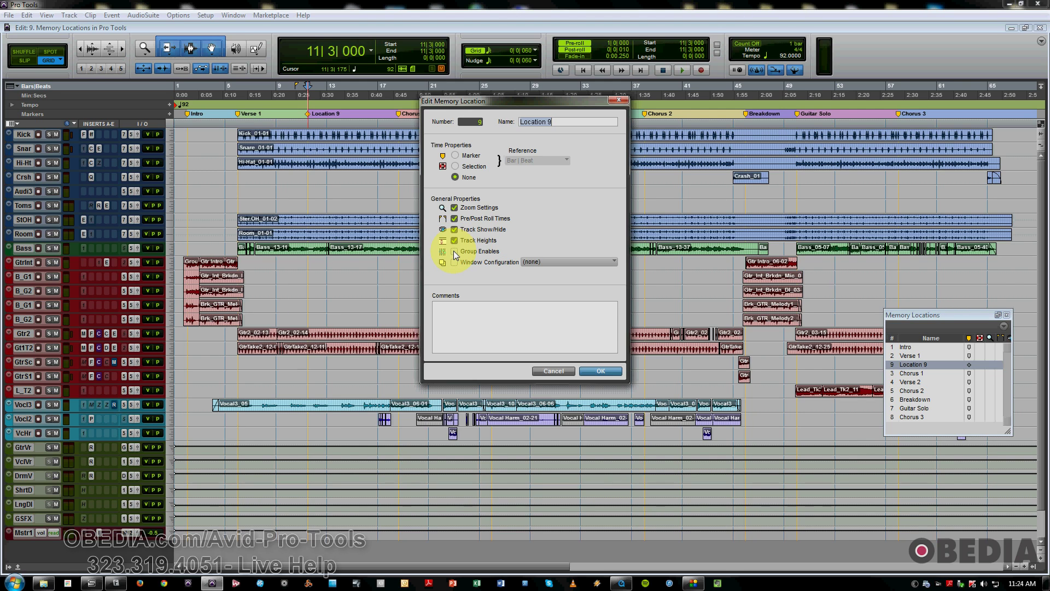
click(454, 252)
alt+click(454, 263)
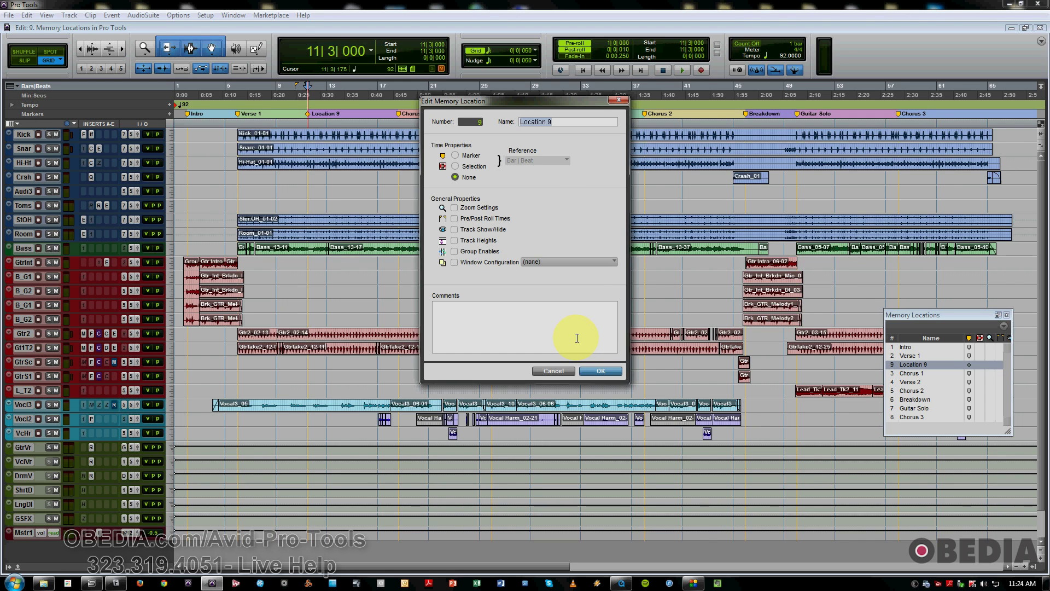
click(455, 156)
- Confirm Location 9's settings, then delete the Location 9 marker and undo the deletion
click(597, 371)
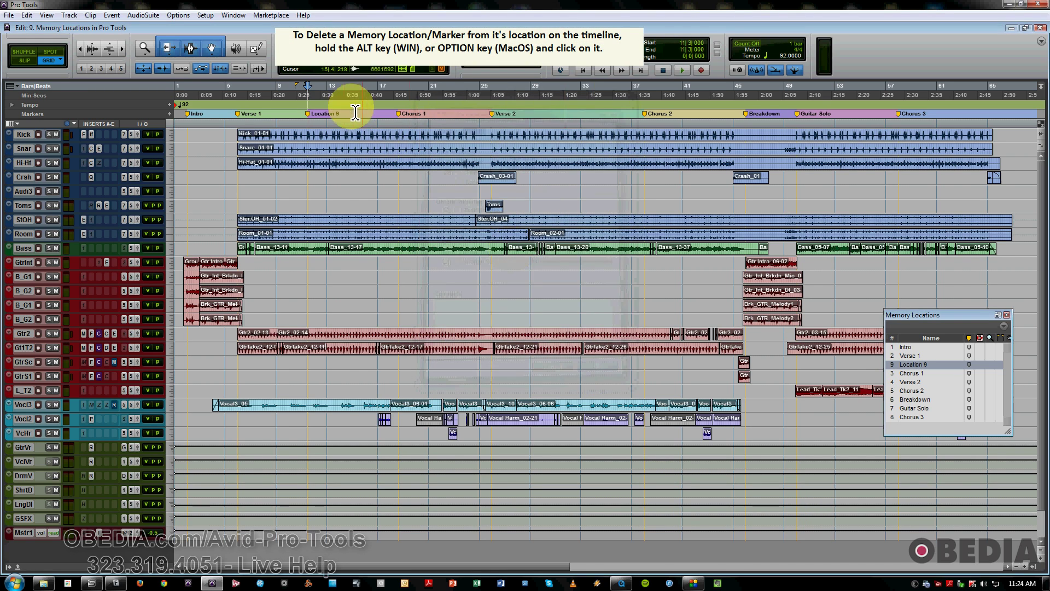
alt+click(311, 116)
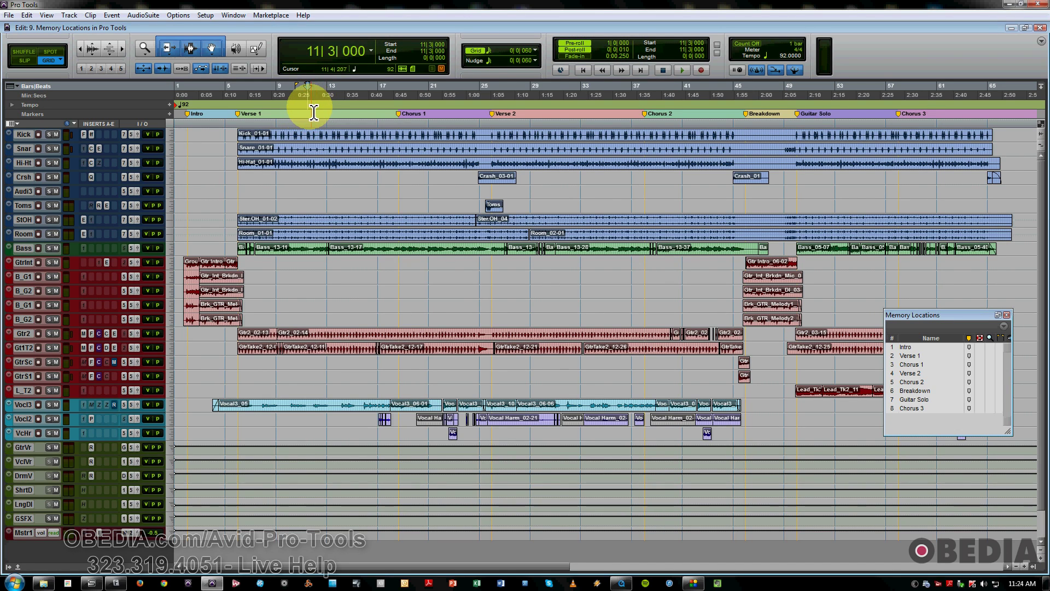
key(ctrl+z)
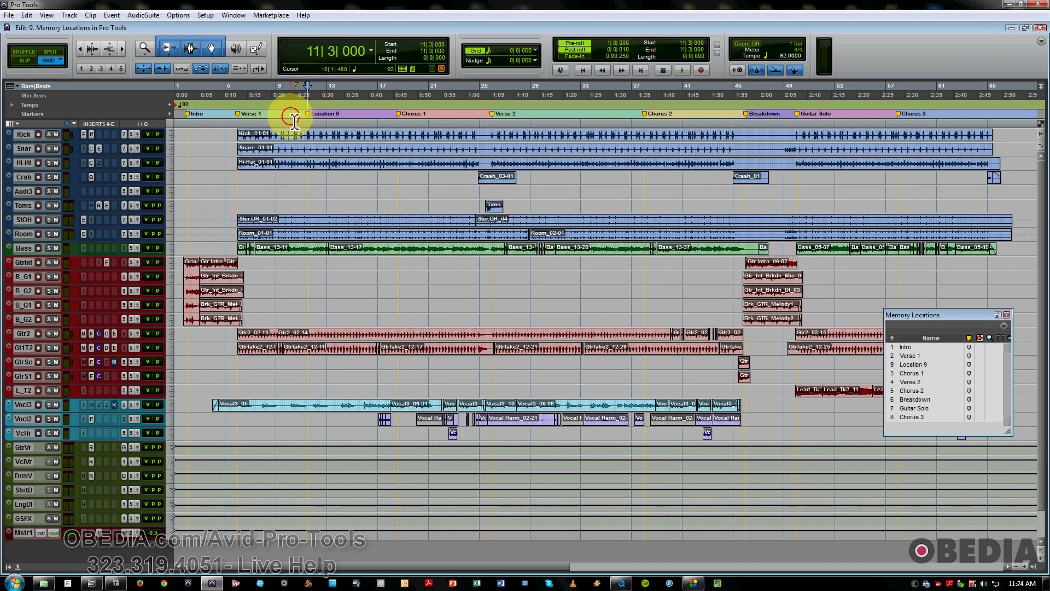
- Delete Location 9 again, undo it, then drag its marker down off the ruler
drag(293, 115, 316, 116)
alt+click(323, 114)
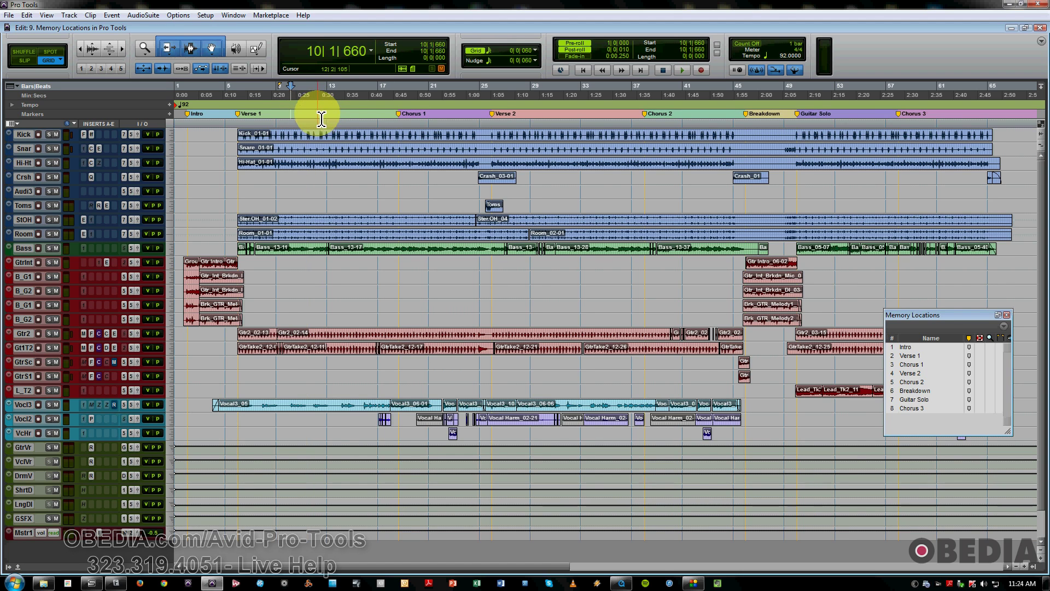
key(ctrl+z)
mouse_move(308, 115)
mouse_down()
mouse_move(311, 143)
mouse_move(301, 94)
mouse_move(300, 106)
mouse_up()
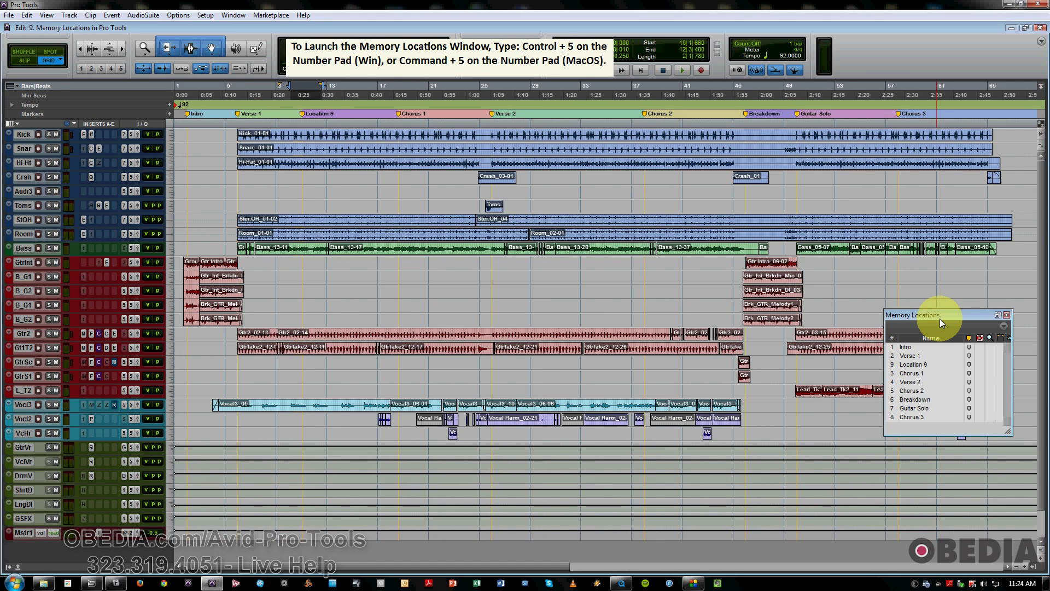
key(ctrl+KP_5)
key(ctrl+KP_5)
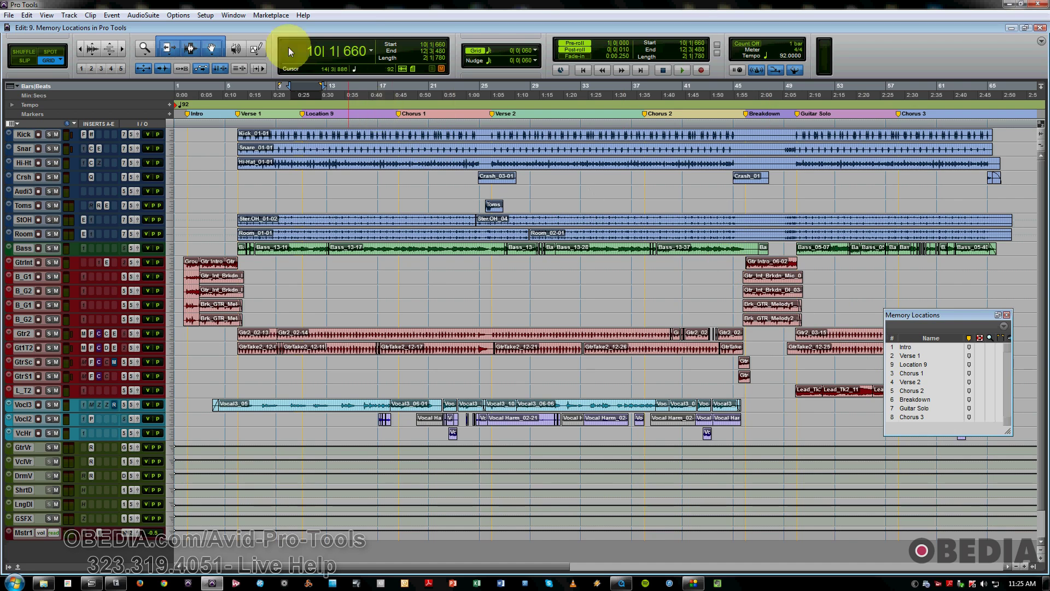
click(243, 15)
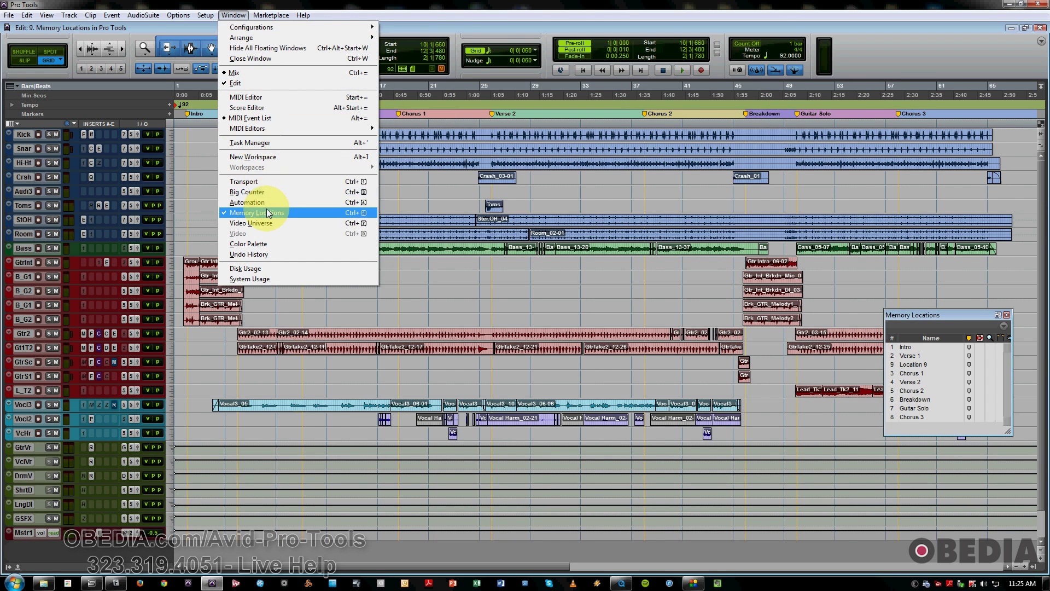
- Jump through Intro, Verse 1, Chorus 1, Chorus 2 and Breakdown, ending back at Verse 1
click(882, 67)
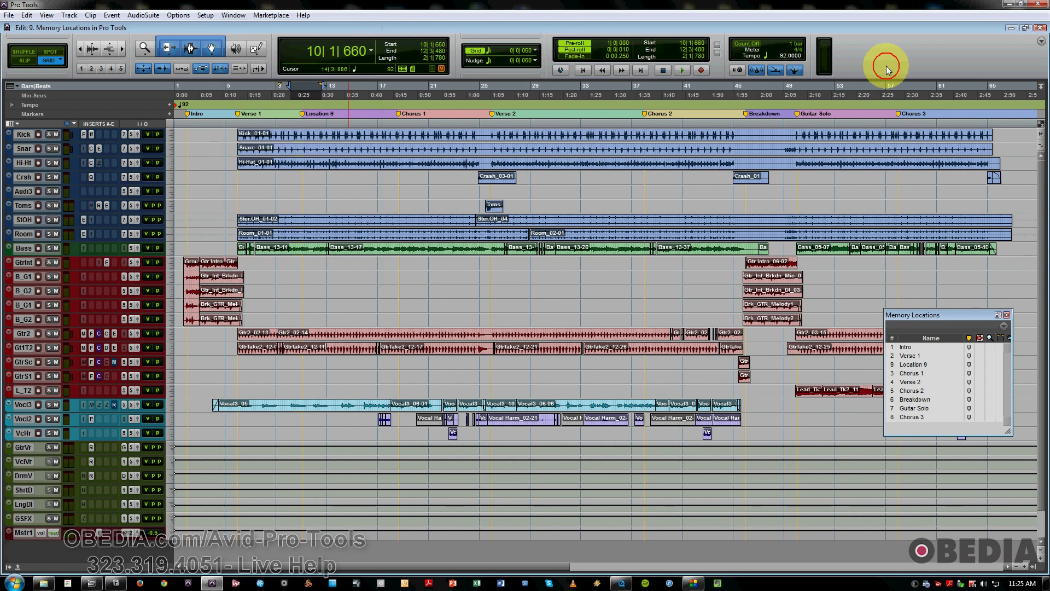
click(911, 347)
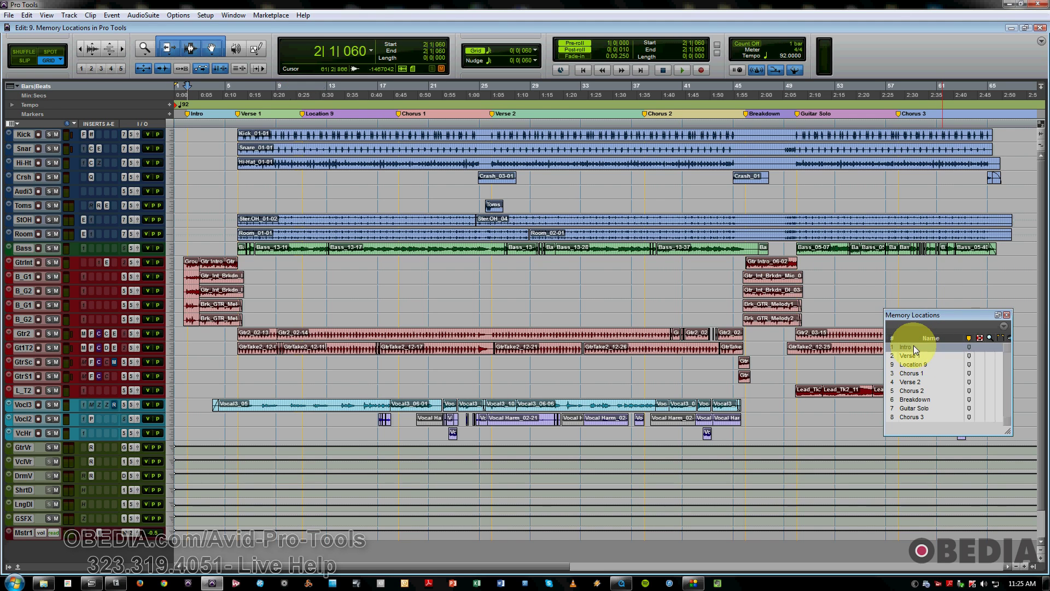
click(914, 355)
click(920, 374)
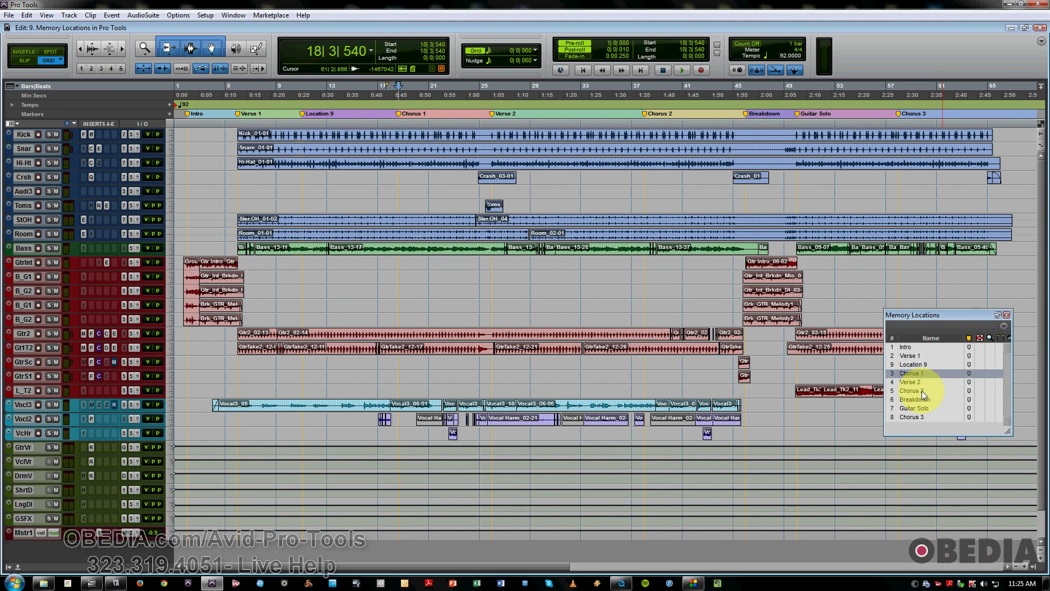
click(921, 390)
drag(394, 278, 528, 433)
click(915, 399)
click(921, 374)
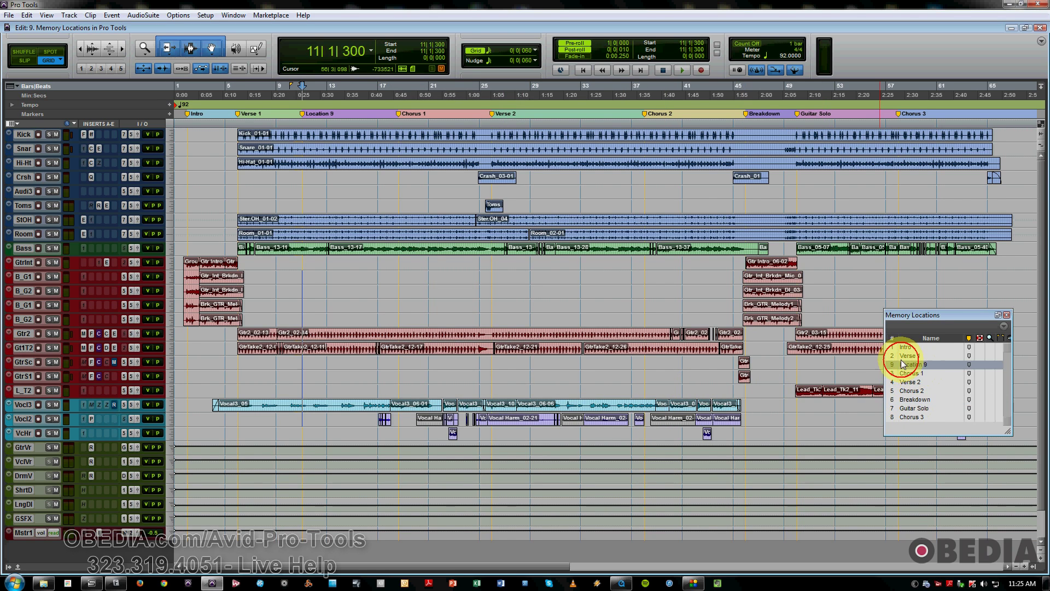
click(908, 356)
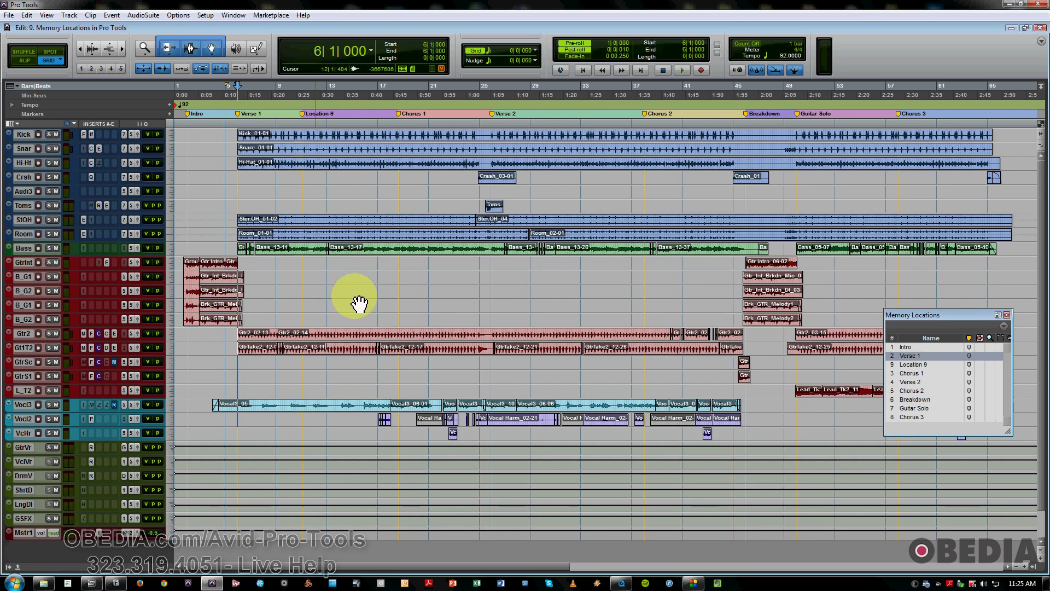
- Toggle the marker and location-type filters off and on, then bring up the Memory Locations options menu
click(968, 339)
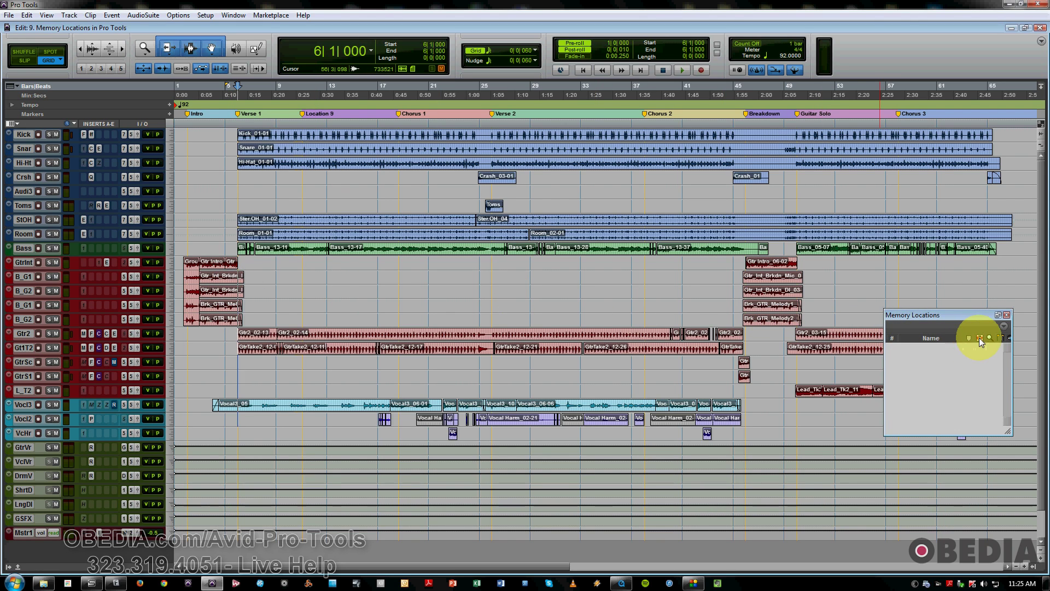
click(990, 338)
click(979, 338)
click(967, 339)
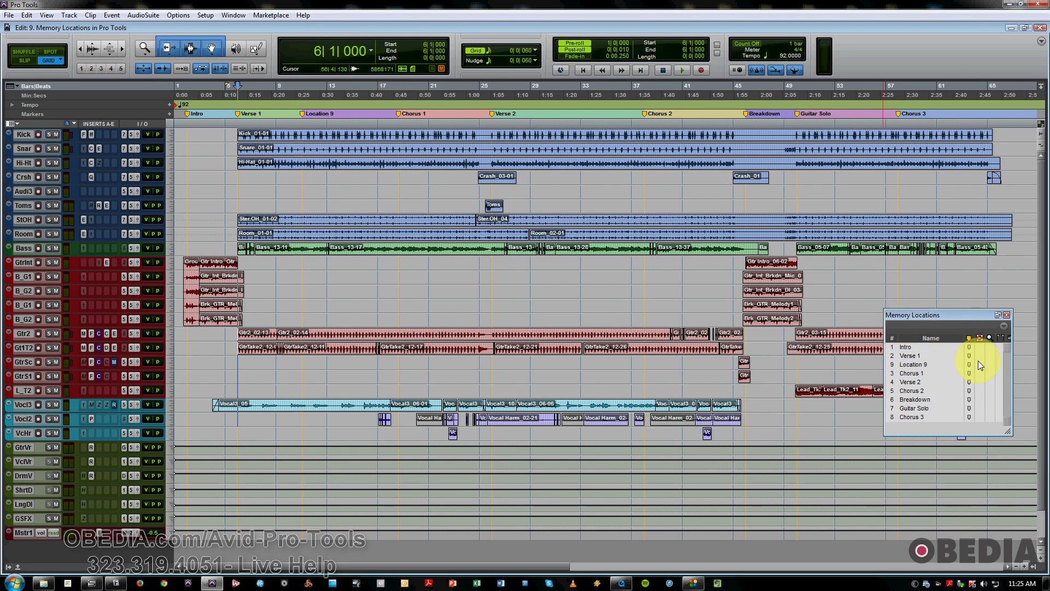
click(1005, 326)
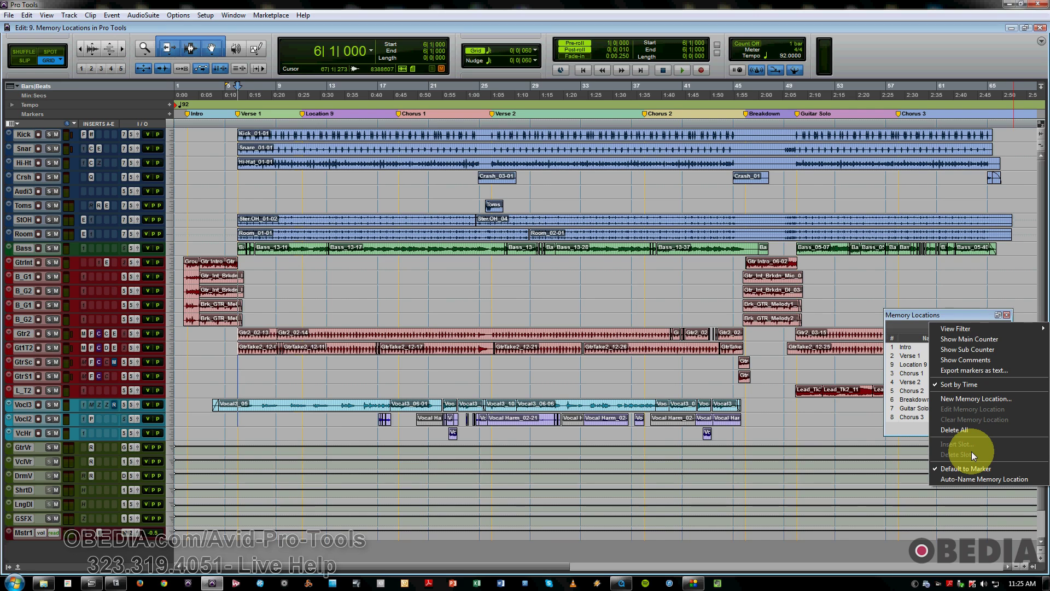
- Return to the Intro marker, then delete Location 9 from the list and undo it
click(917, 319)
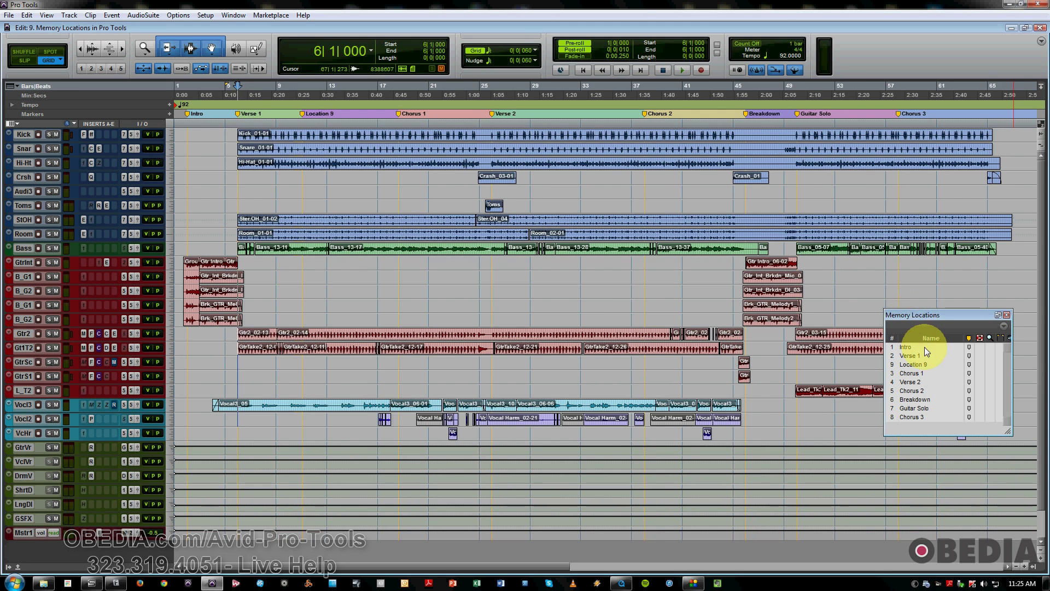
click(910, 348)
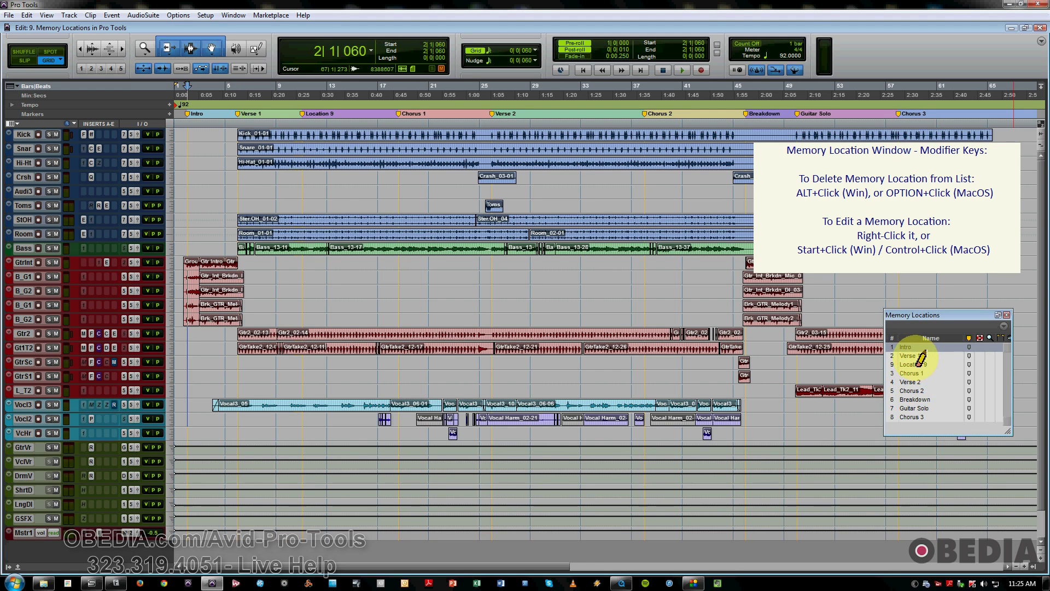
alt+click(919, 364)
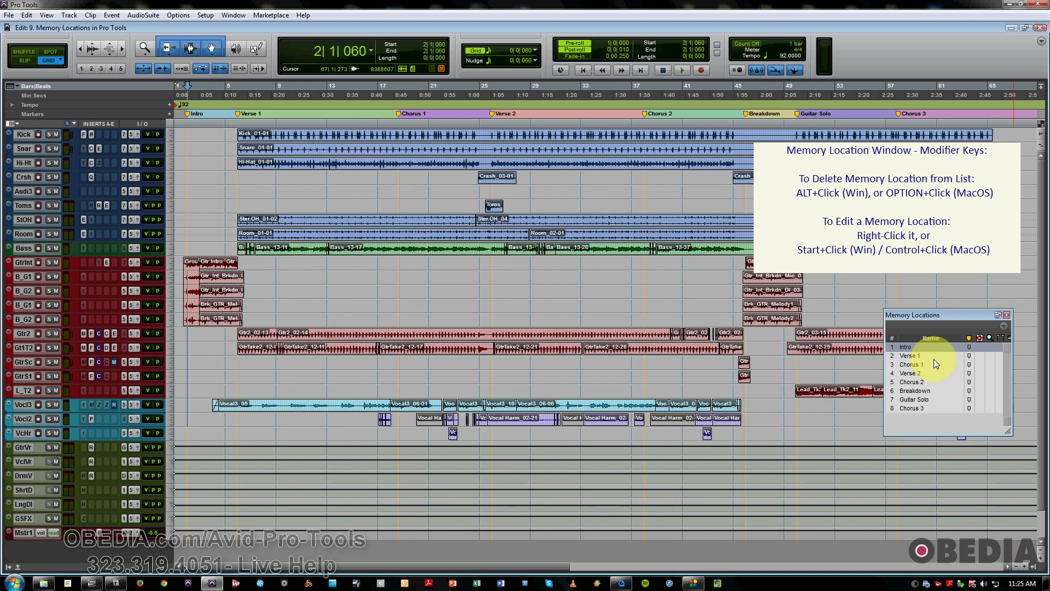
key(ctrl+z)
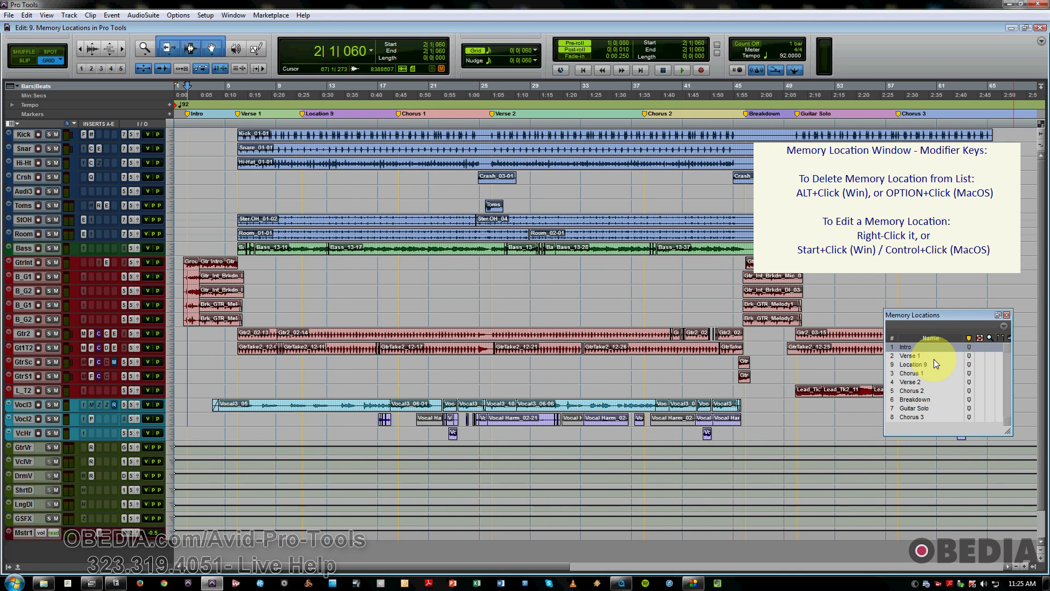
right_click(931, 363)
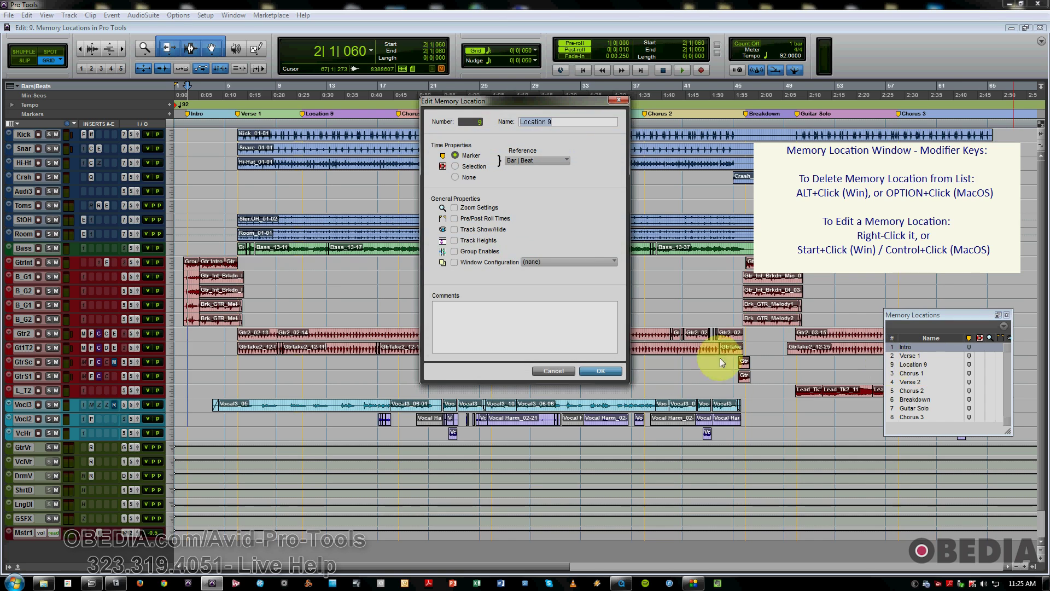
click(553, 371)
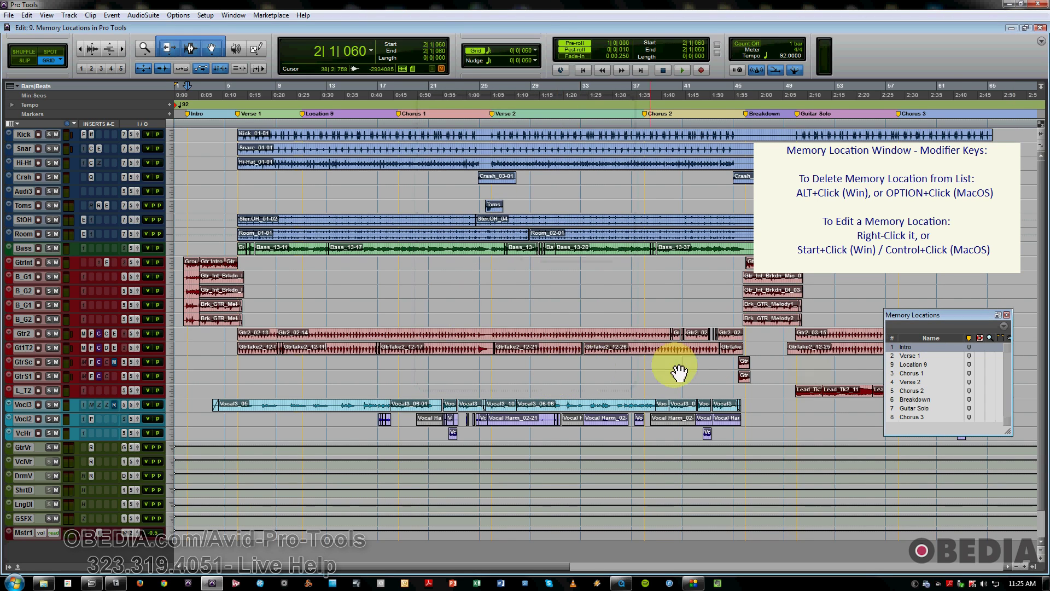
right_click(903, 374)
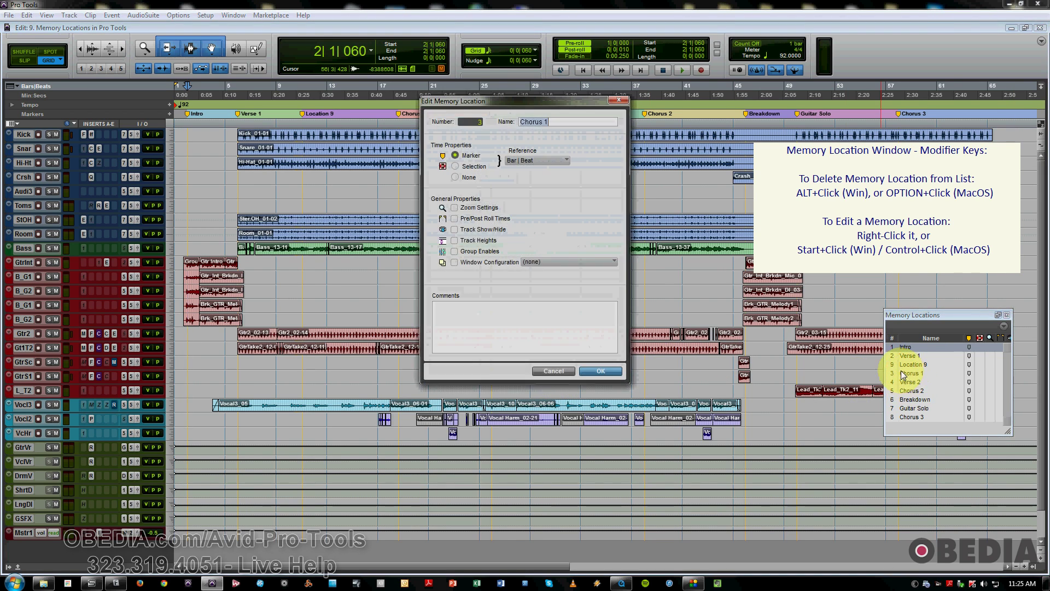
click(549, 369)
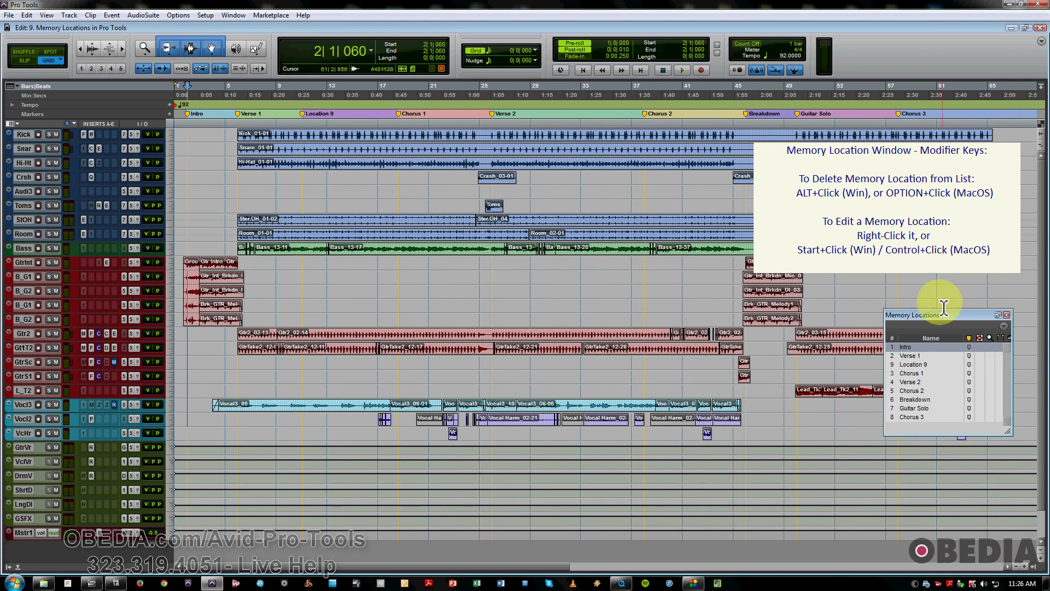
- Recall Location 9 and extend to Verse 2, Breakdown and Guitar Solo, then clear via Intro
click(916, 366)
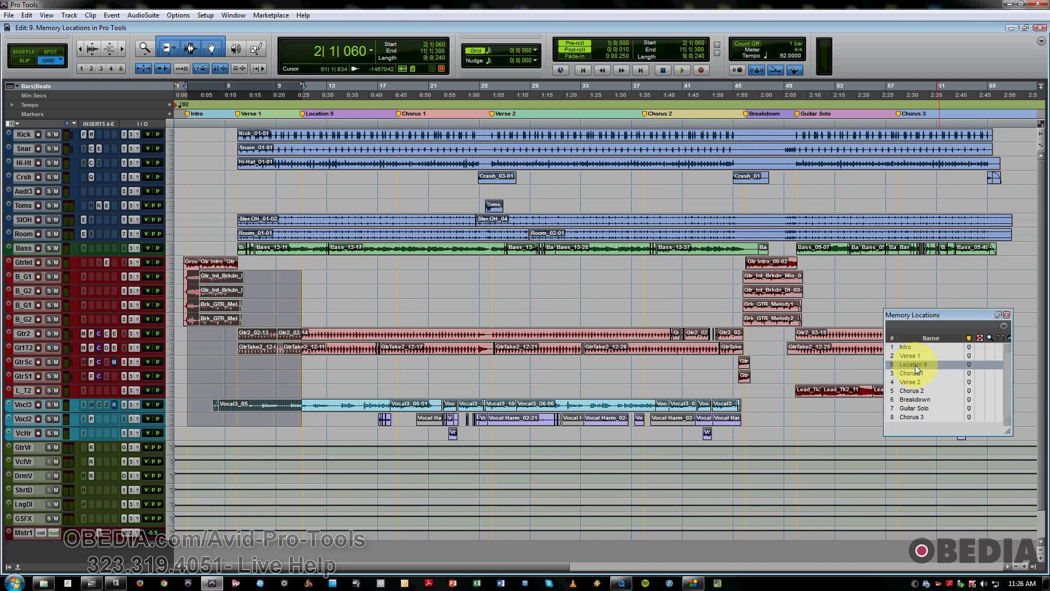
shift+click(911, 382)
shift+click(915, 400)
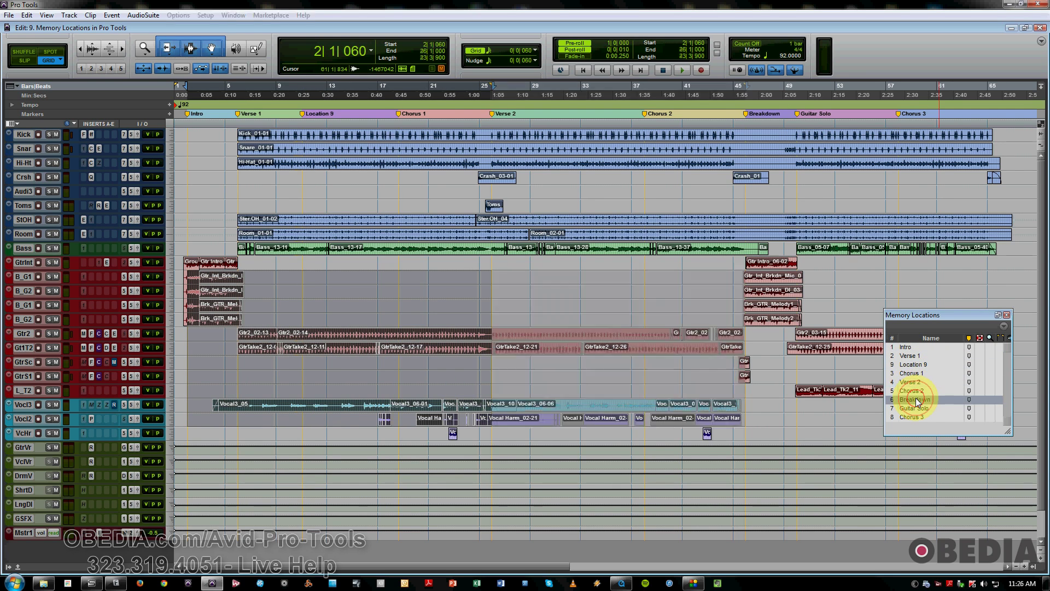
shift+click(915, 410)
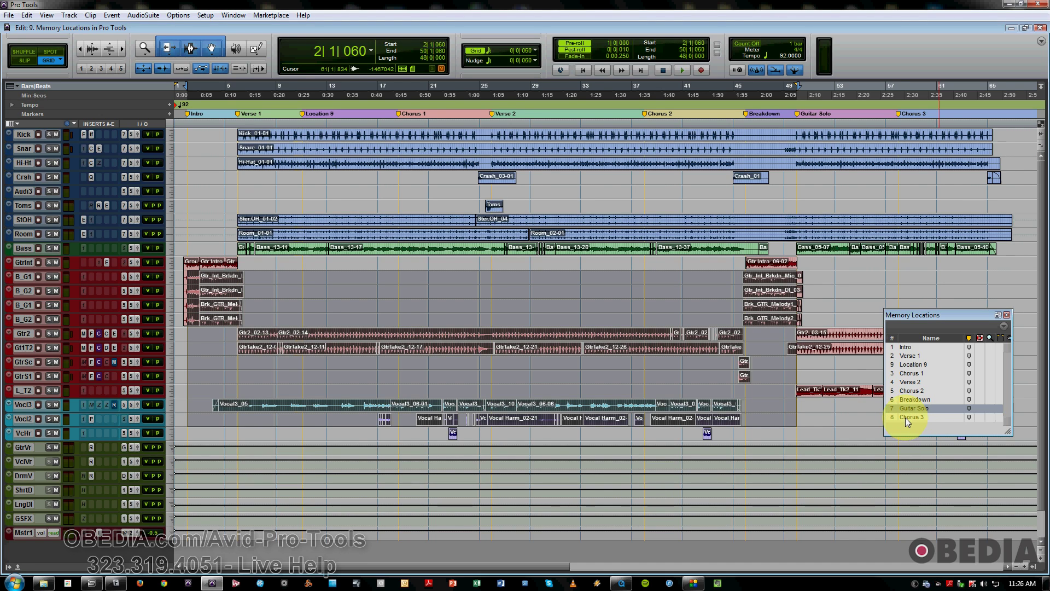
click(916, 348)
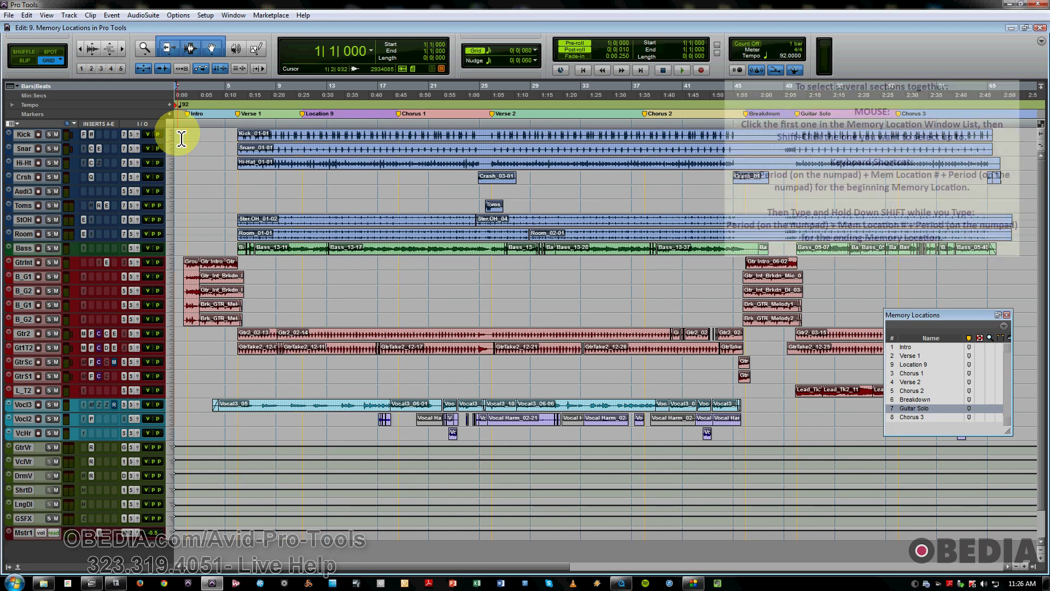
- Recall Intro and Chorus 2 with numeric-keypad locations, then Shift-extend from Intro to Verse 2
drag(179, 416, 180, 430)
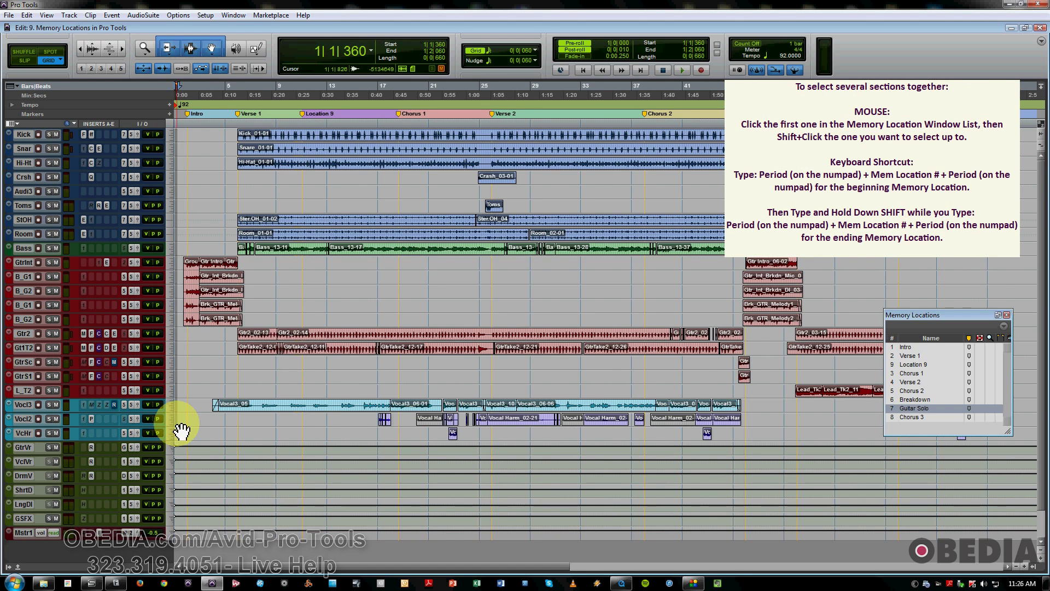
key(KP_Decimal)
key(KP_1)
key(KP_Decimal)
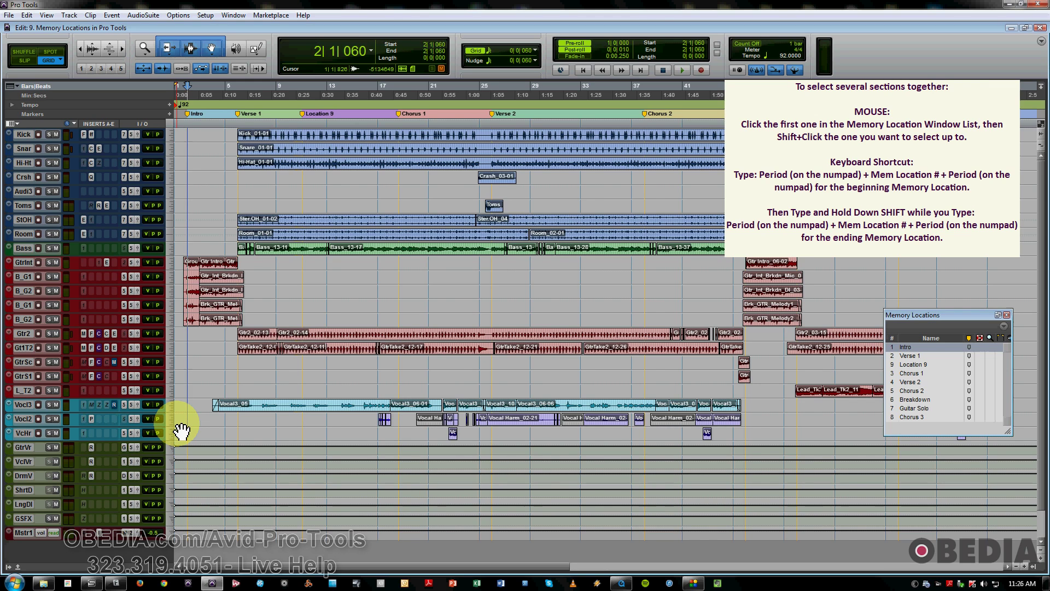
key(KP_Decimal)
key(KP_5)
key(KP_Decimal)
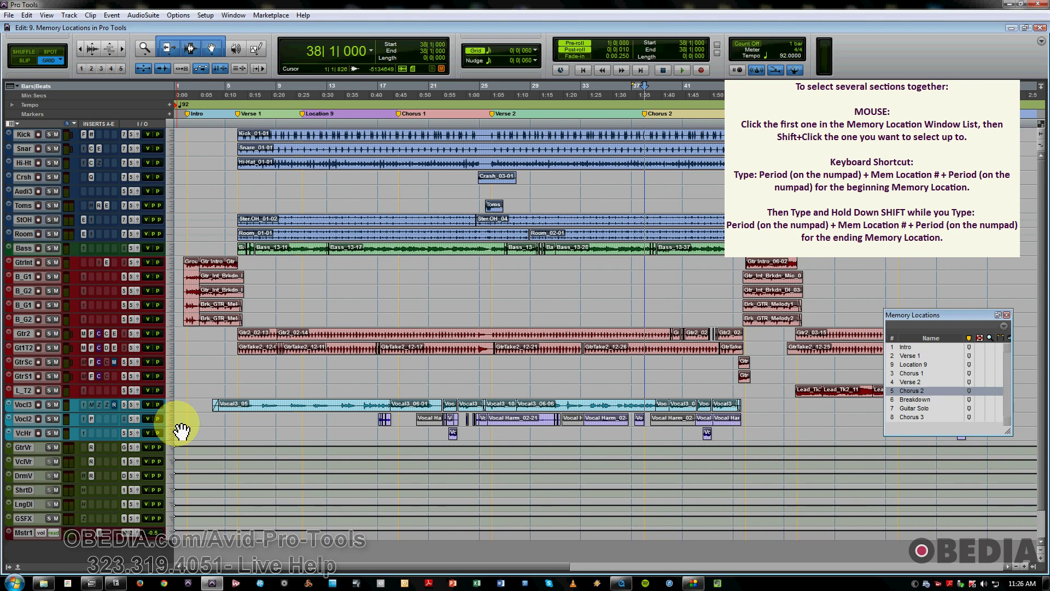
key(KP_Decimal)
key(KP_1)
key(KP_Decimal)
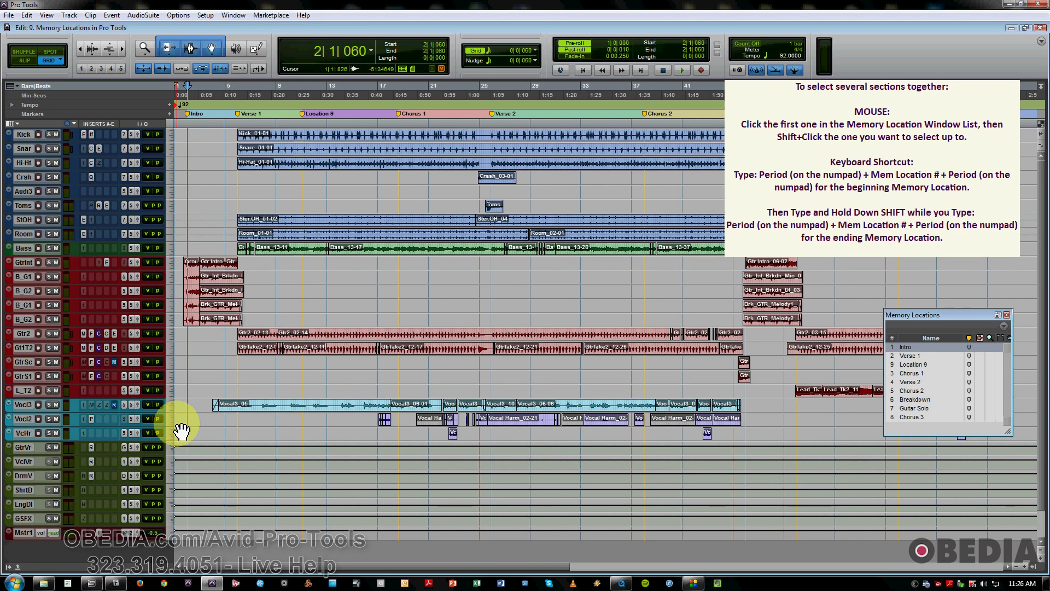
key(shift+KP_Decimal)
key(shift+KP_4)
key(shift+KP_Decimal)
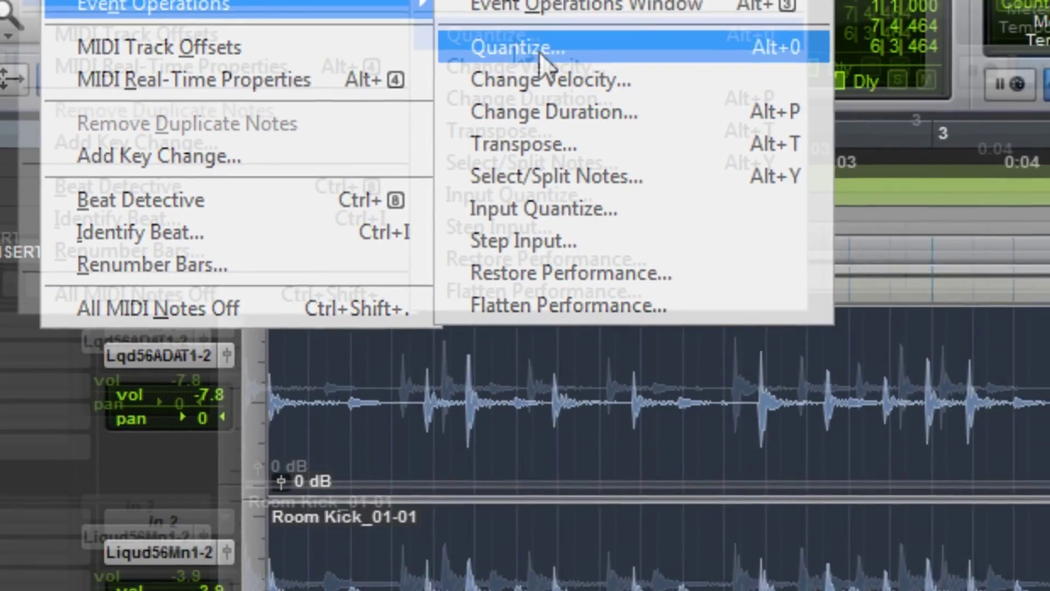
- Open the Quantize settings and lower an automation point to -3.8 dB
click(629, 98)
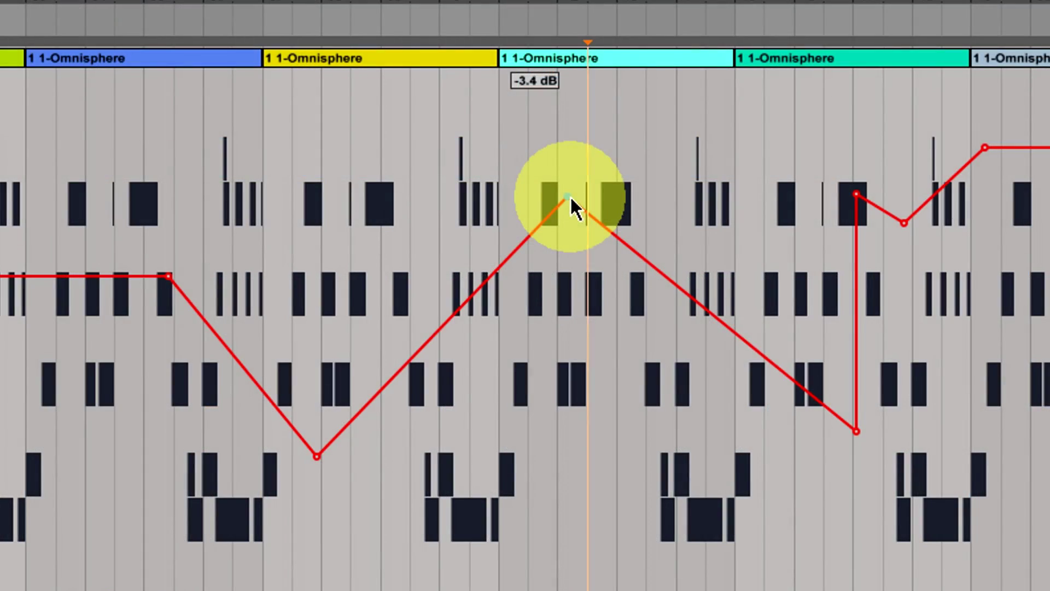
drag(570, 195, 569, 199)
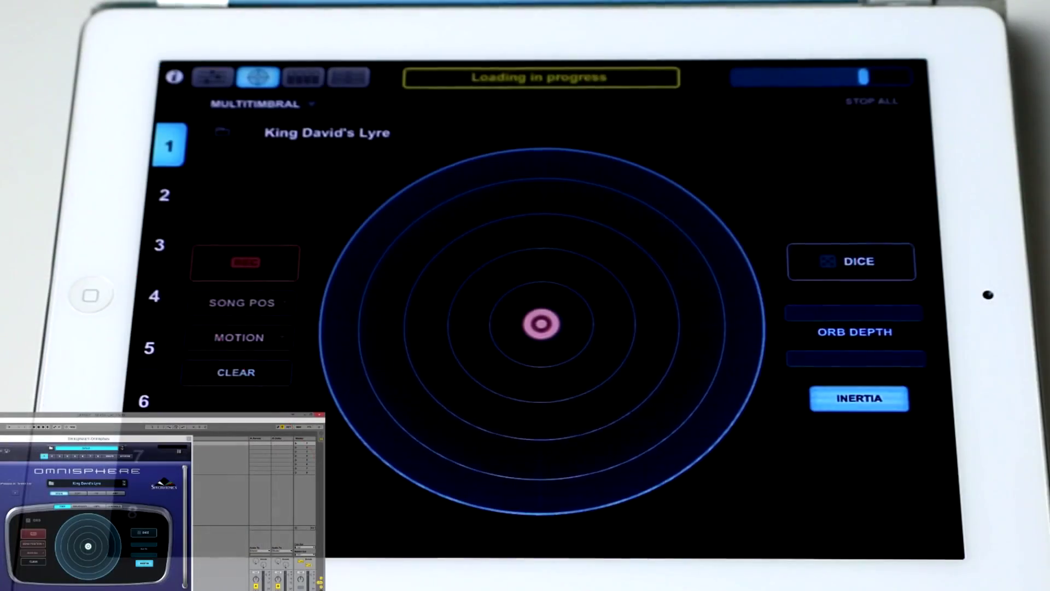